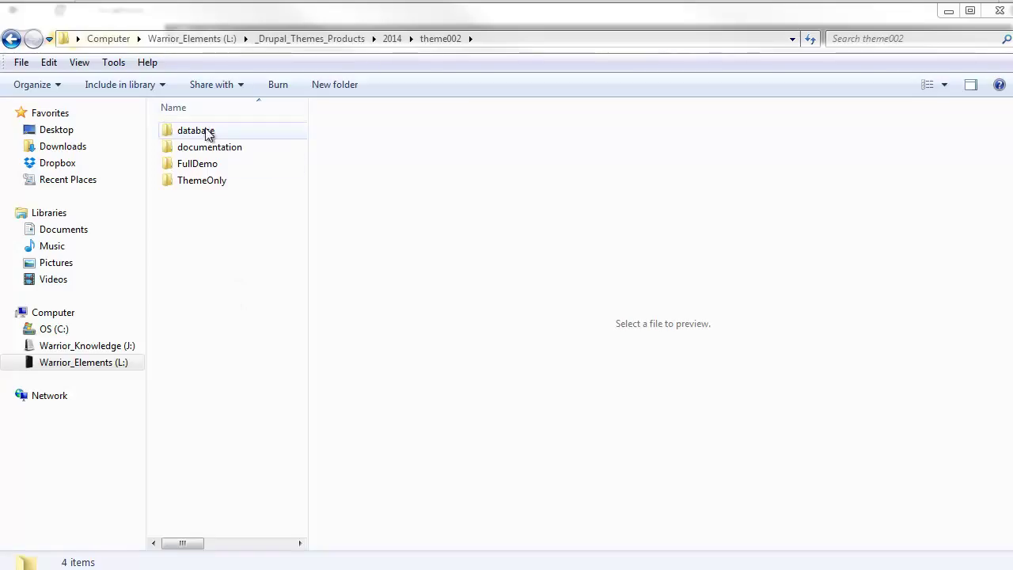
Browse from theme002 through FullDemo's secure/backup_migrate folders to the manual backups folder.
left_click_drag(201, 215, 187, 127)
left_click(188, 228)
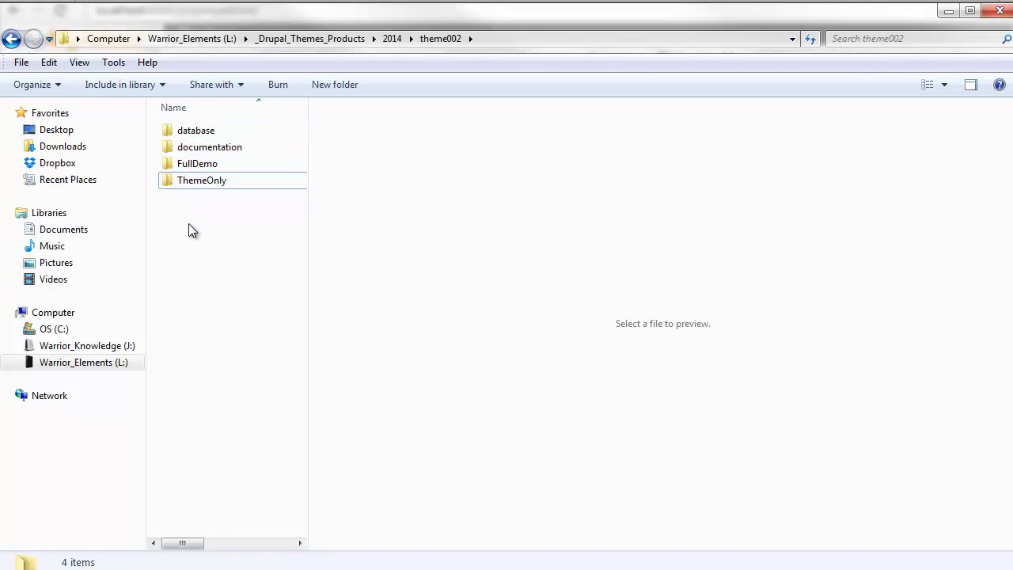
double_click(198, 136)
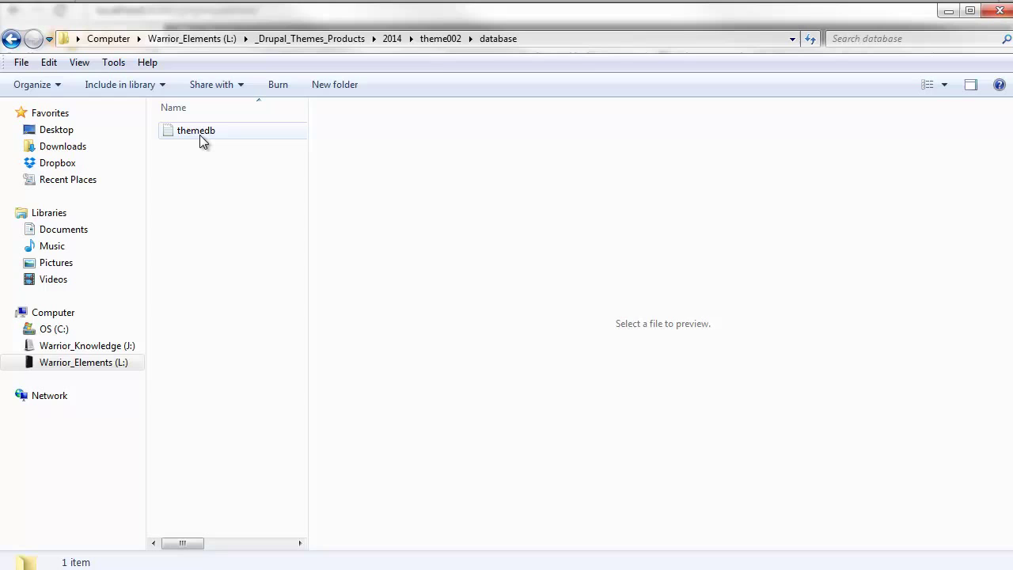
key("alt+Left")
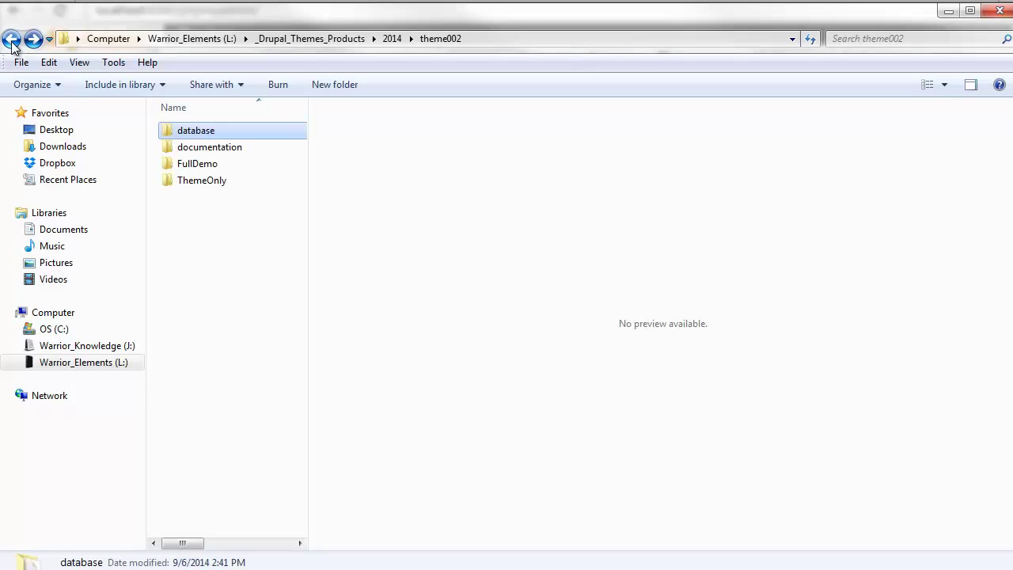
double_click(208, 166)
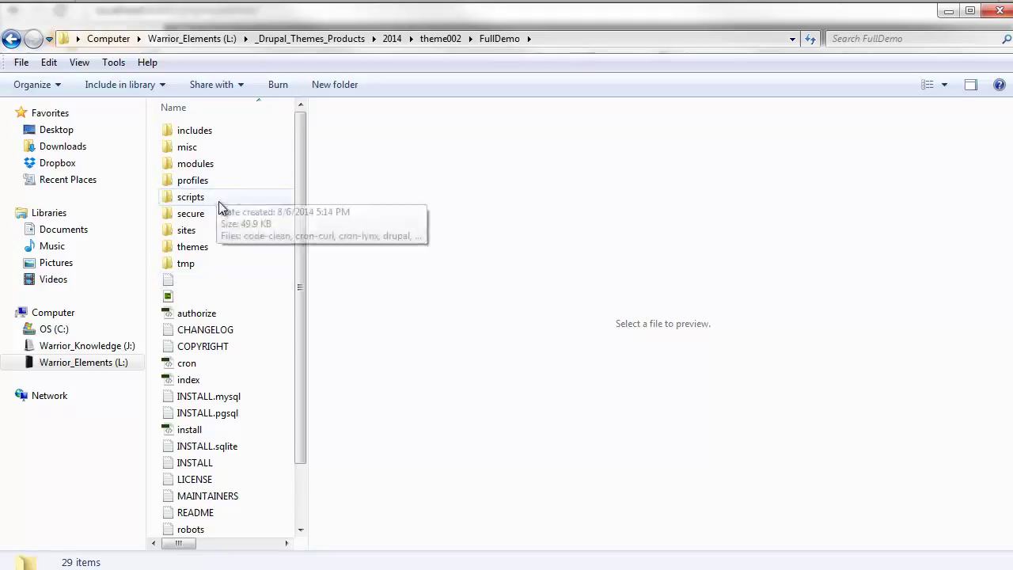
mouse_move(209, 213)
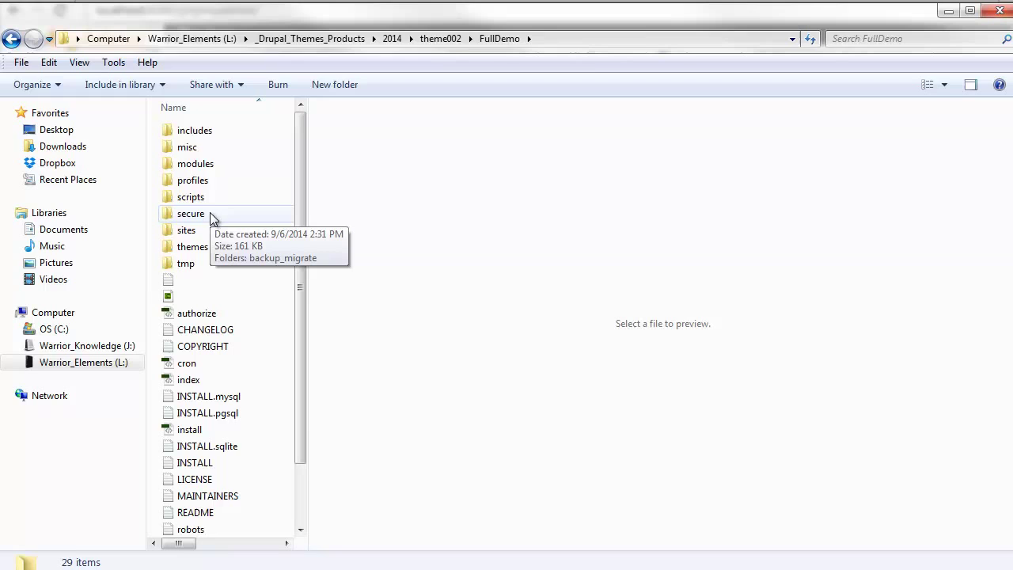
double_click(210, 213)
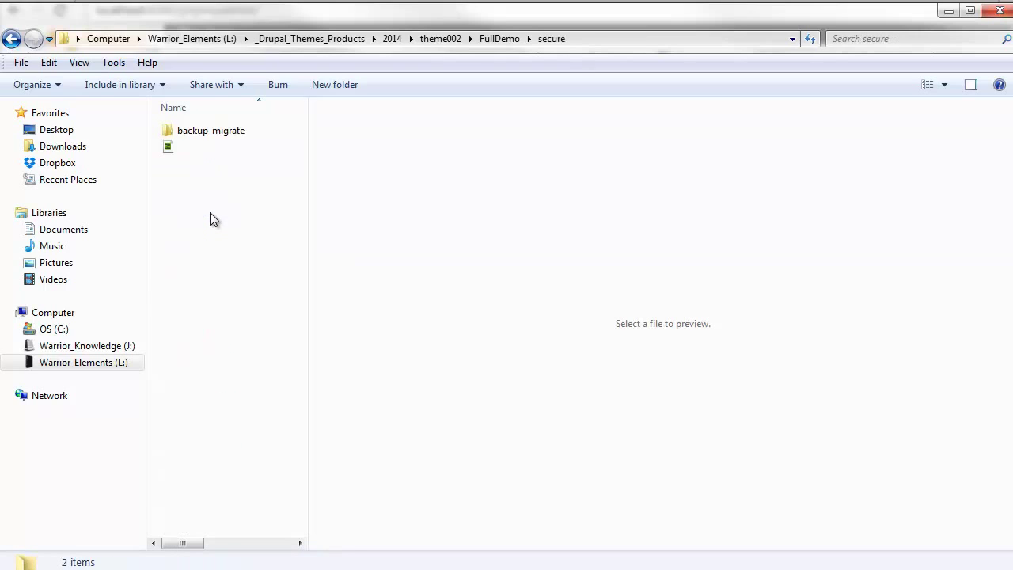
double_click(210, 131)
double_click(208, 132)
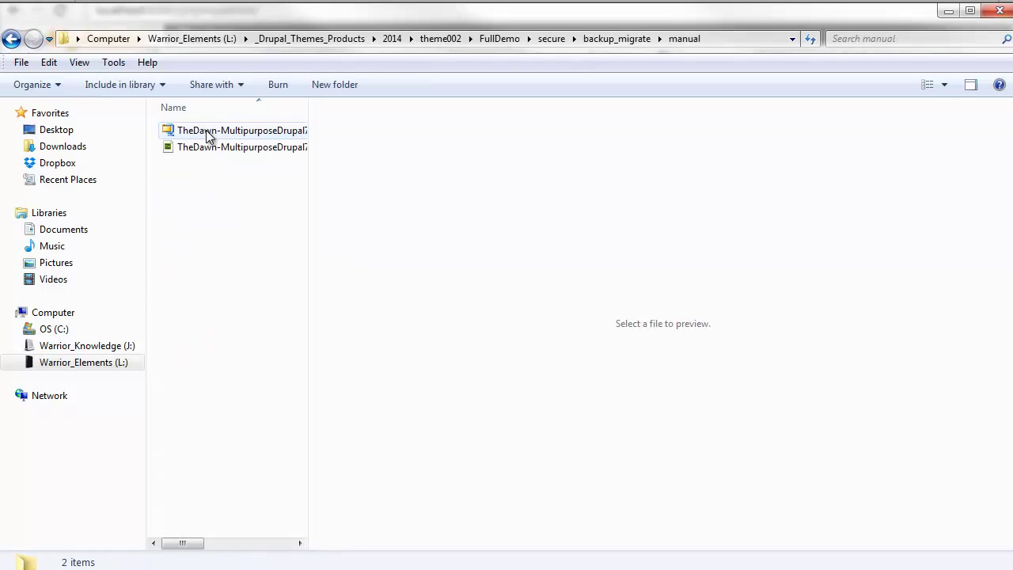
Return to the theme002 folder and check the database folder.
left_click(12, 39)
left_click(12, 39)
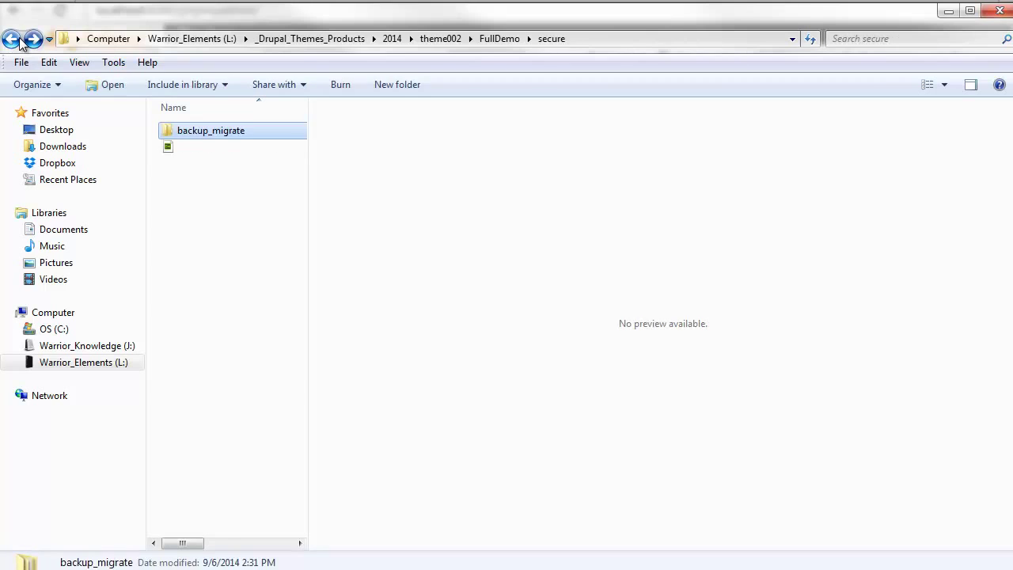
left_click(12, 39)
left_click(12, 38)
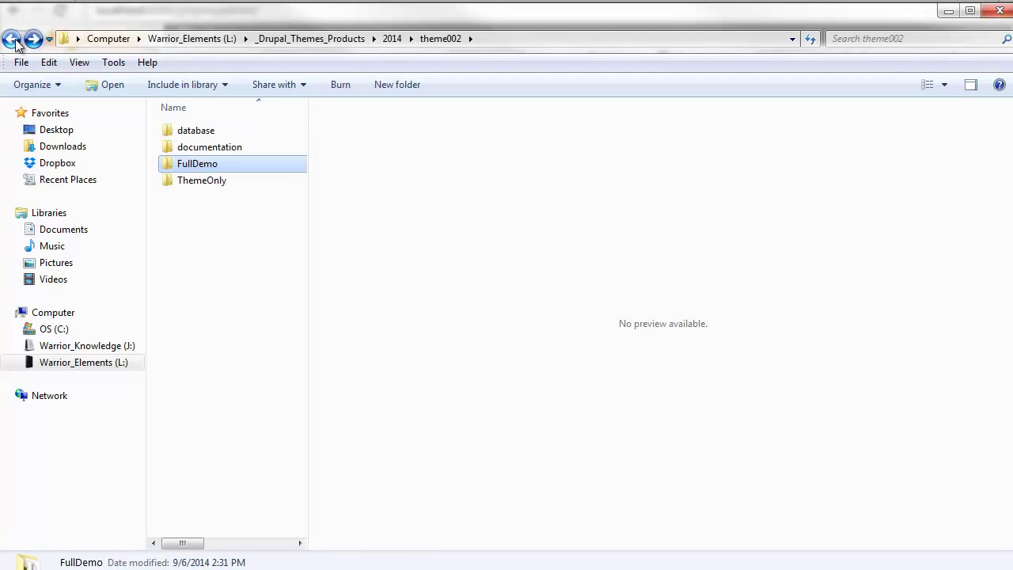
left_click(221, 136)
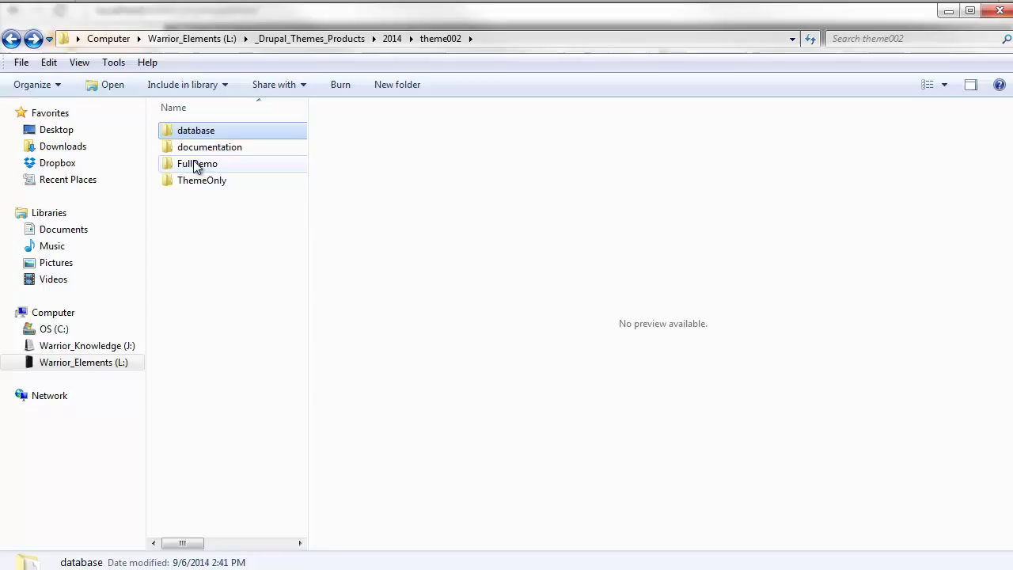
mouse_move(204, 168)
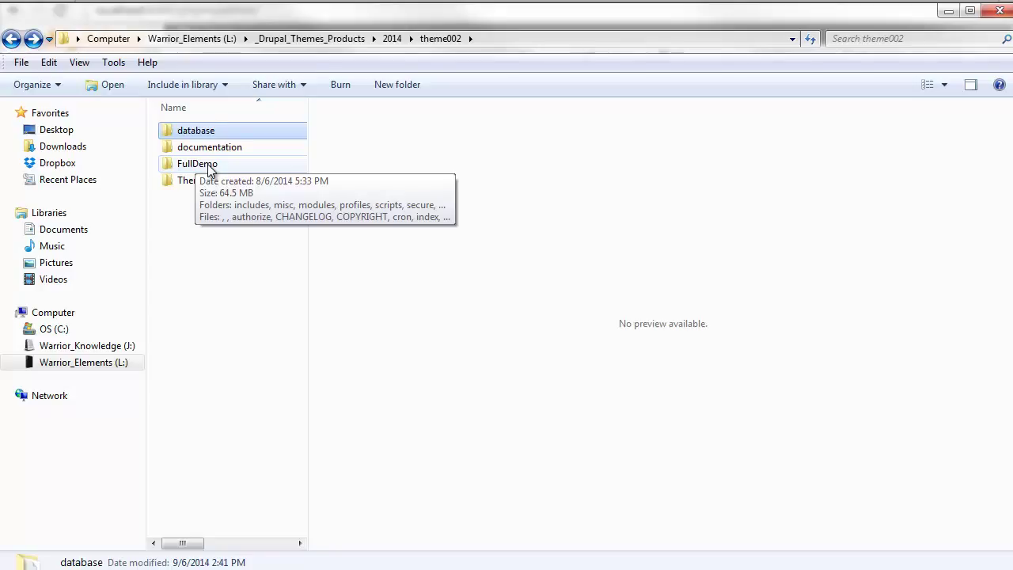
left_click(210, 198)
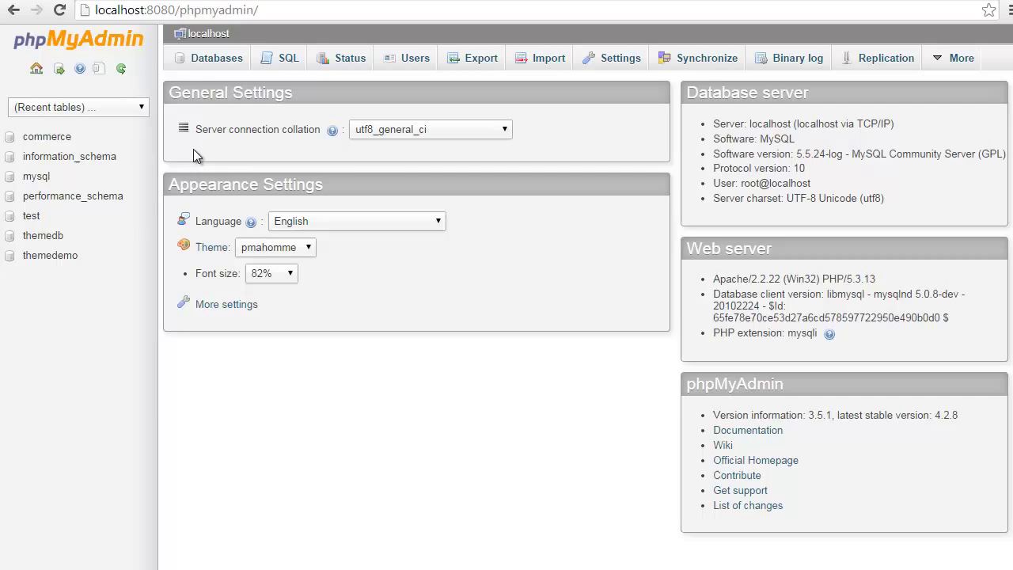
In phpMyAdmin, open the empty themedemo database's Import page.
left_click(213, 62)
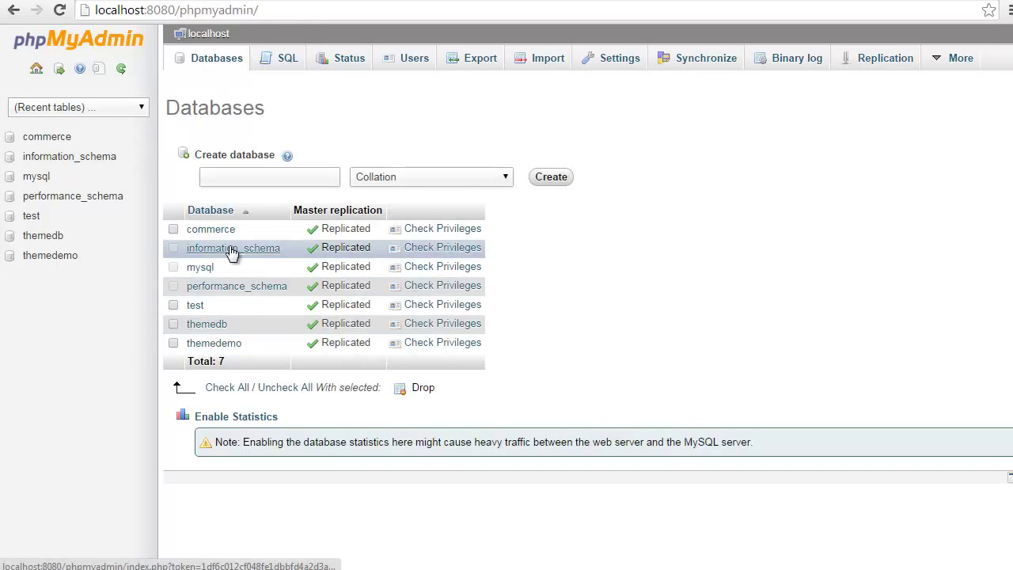
left_click_drag(247, 343, 190, 348)
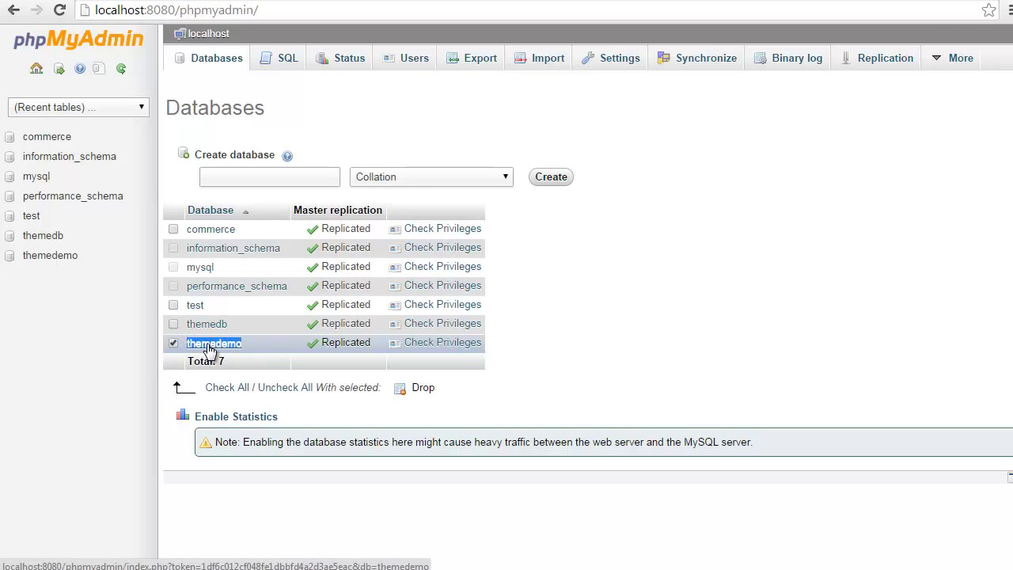
left_click(210, 348)
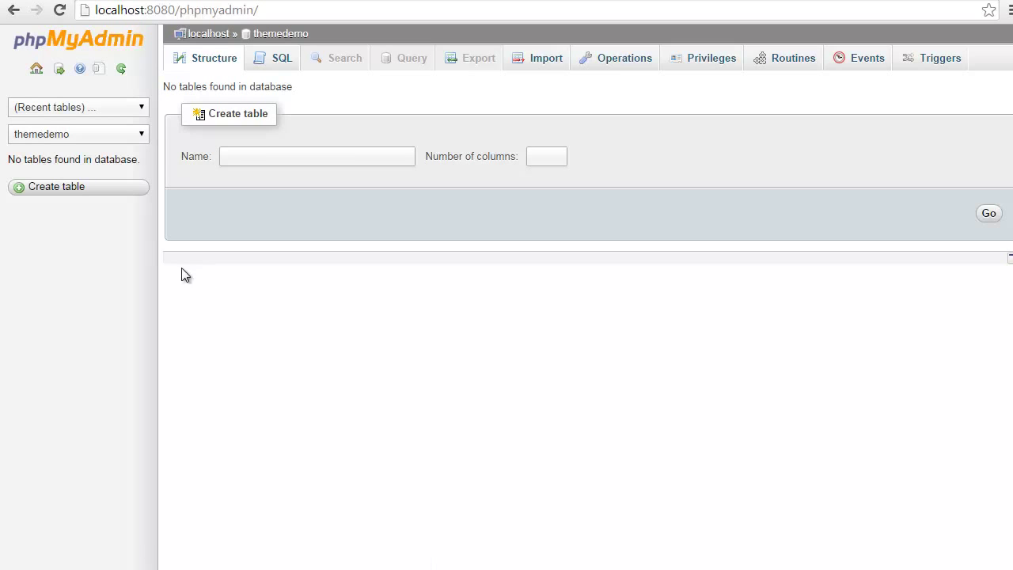
left_click(540, 63)
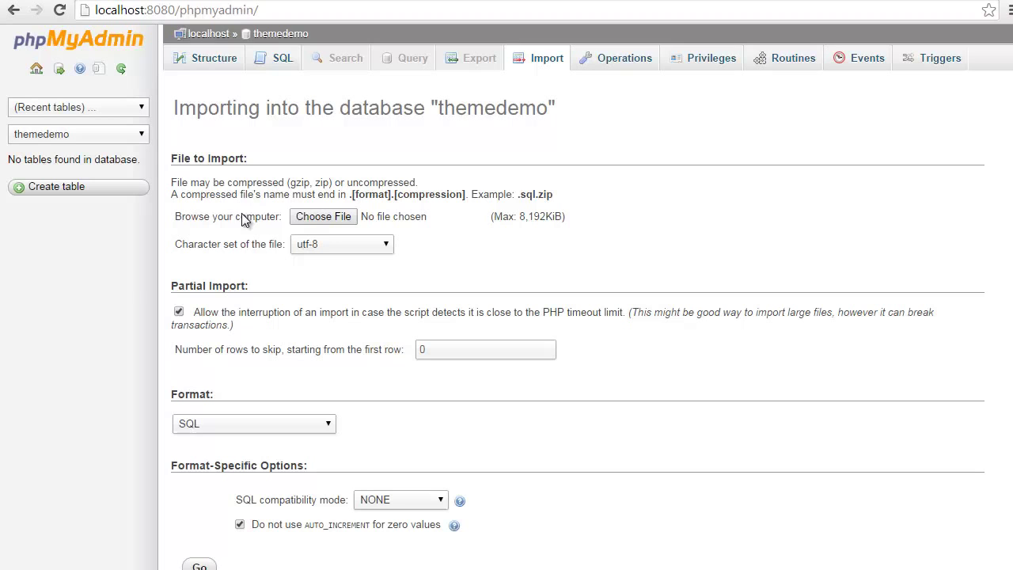
Choose themedb.sql as the import file and start the import.
left_click(320, 217)
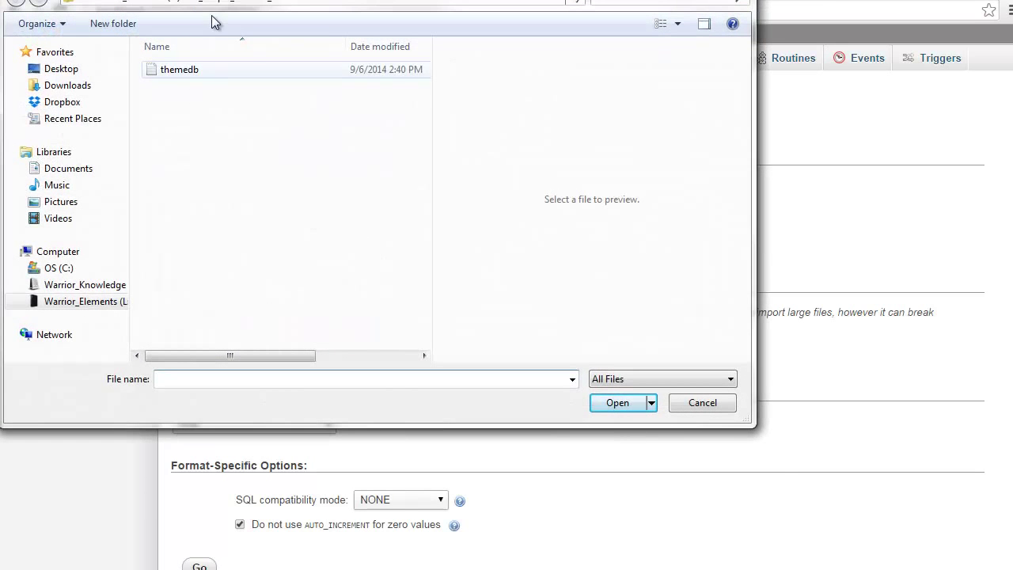
left_click_drag(316, 3, 277, 35)
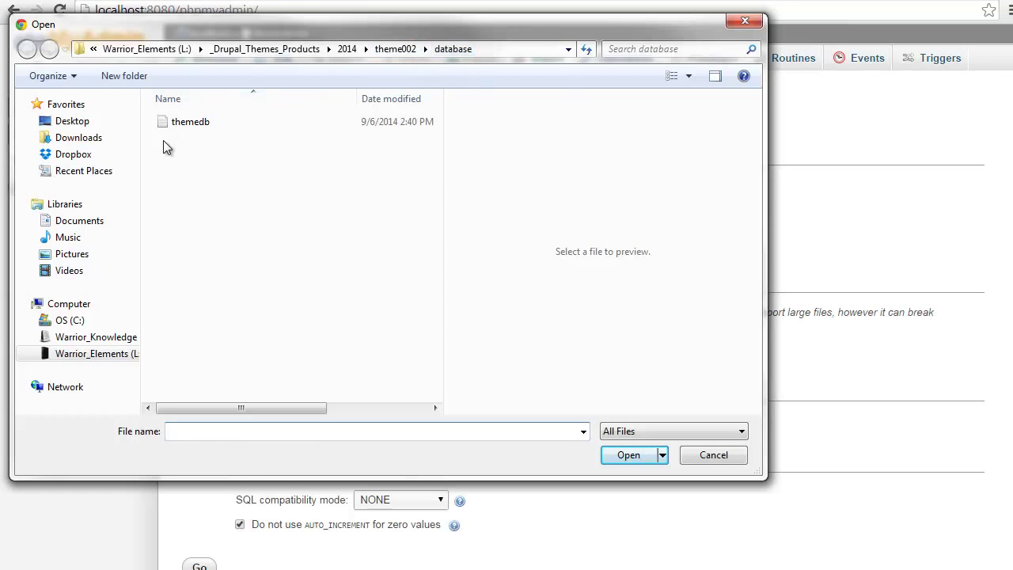
left_click(182, 125)
double_click(183, 124)
scroll(242, 310, "down", 1)
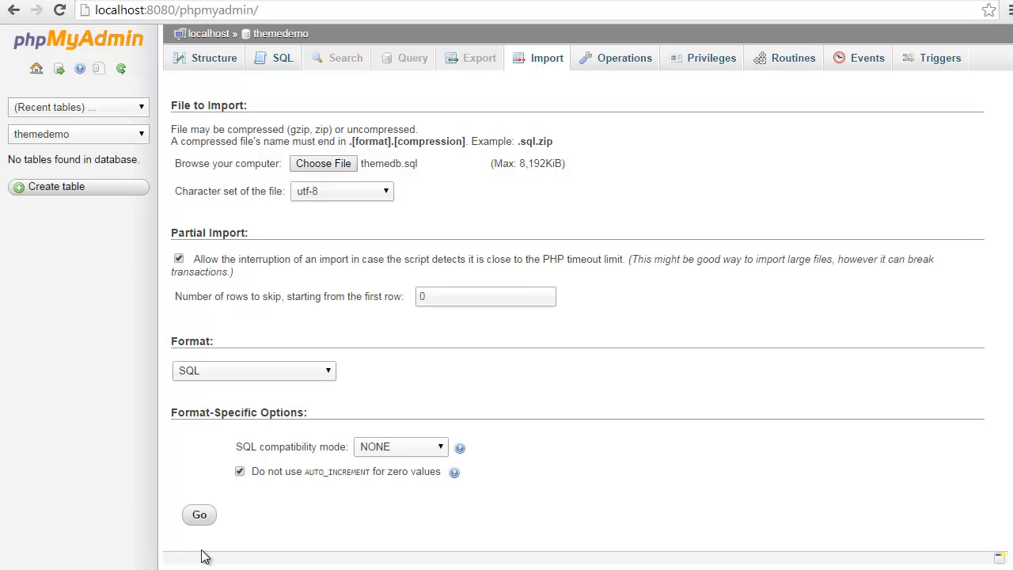
left_click(199, 516)
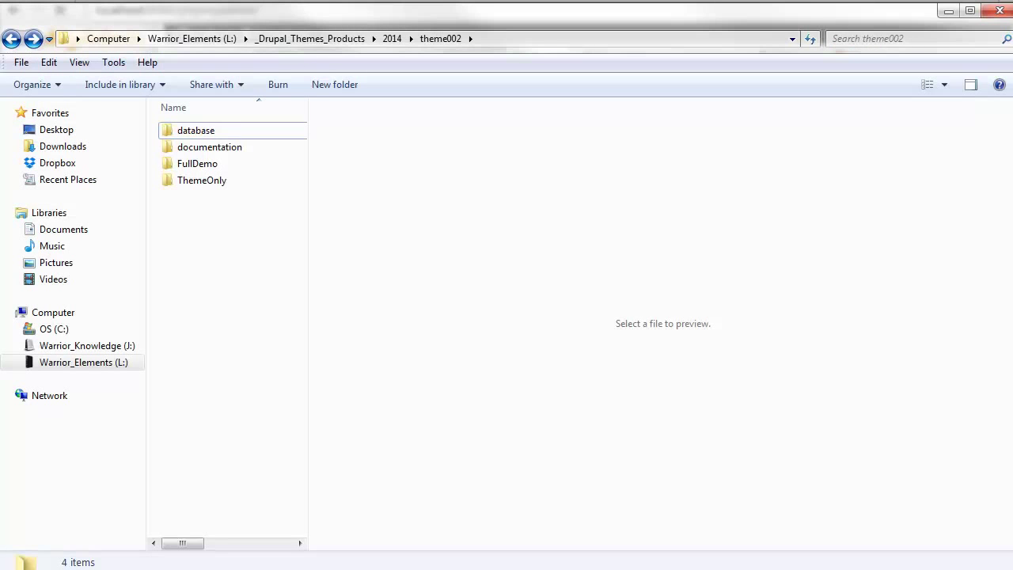
Select all 29 FullDemo items, cancel Copy to folder toward www\themedemo, and minimize Explorer.
double_click(198, 164)
scroll(194, 412, "down", 2)
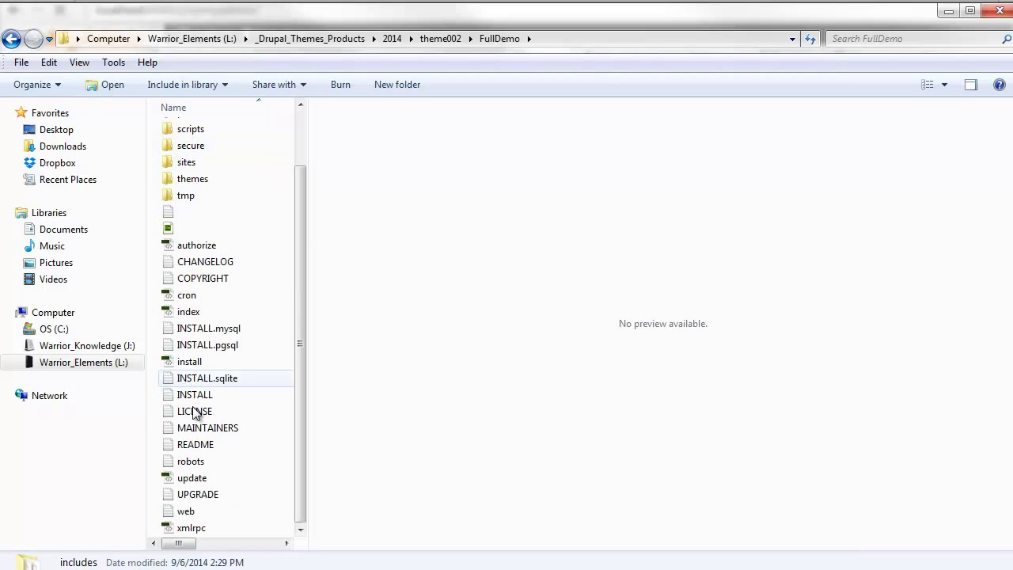
left_click(191, 527, "shift")
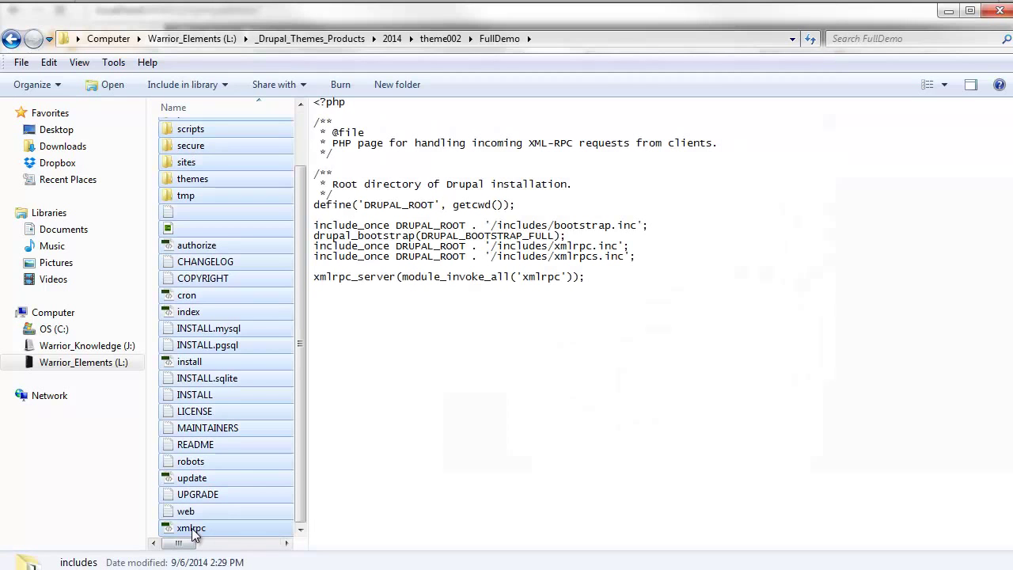
left_click(47, 62)
left_click(94, 199)
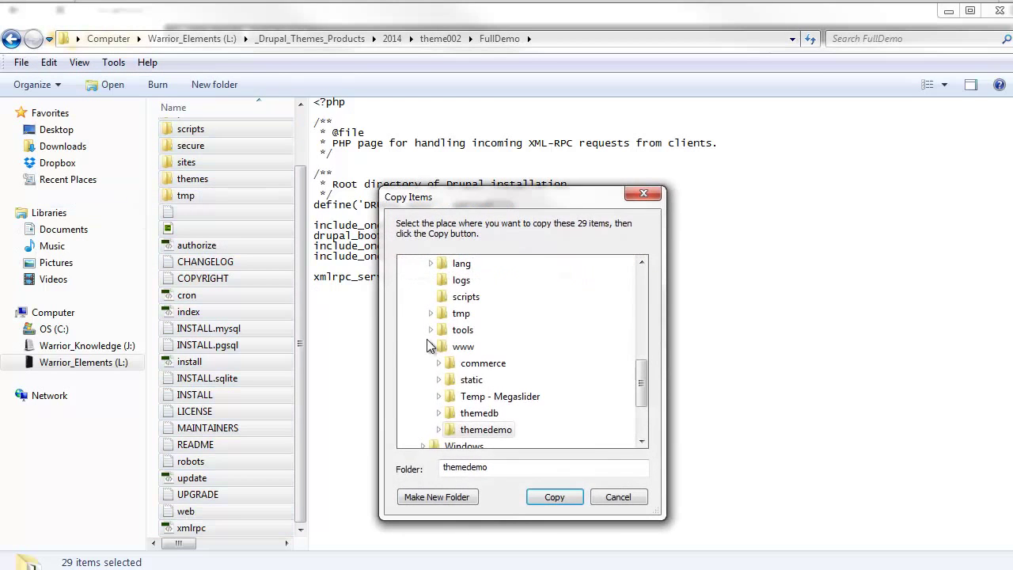
scroll(573, 372, "down", 1)
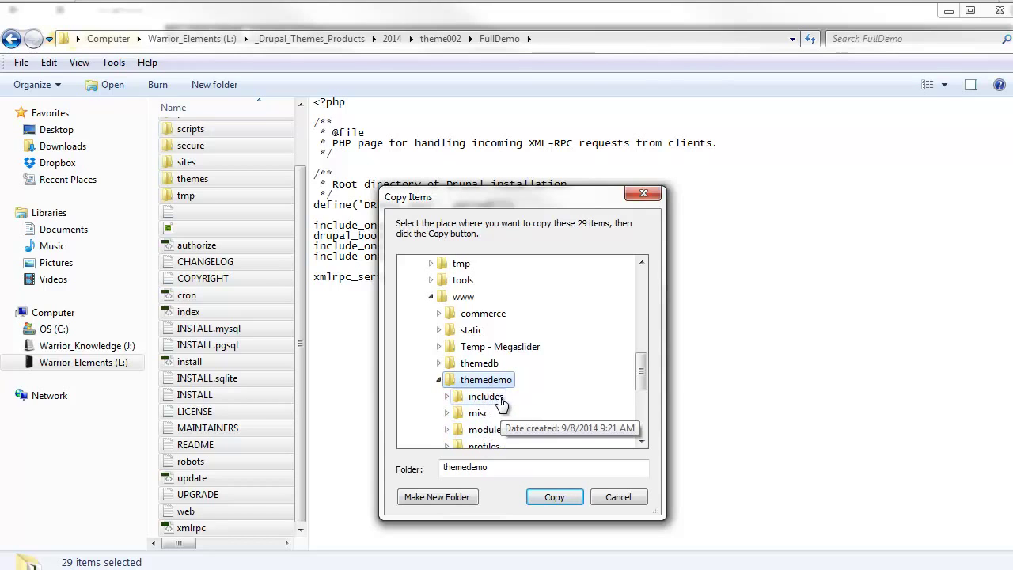
left_click(616, 496)
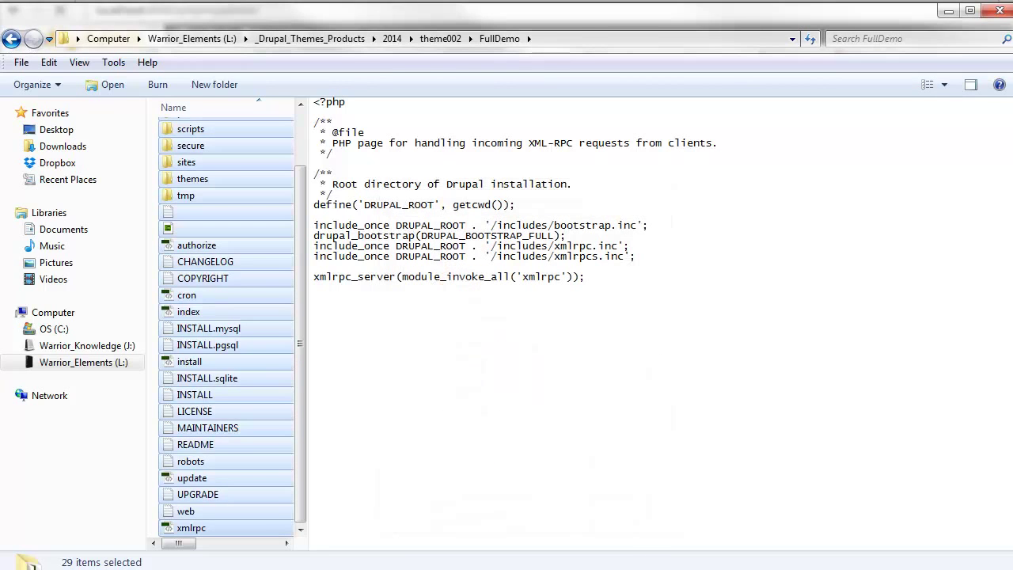
left_click(947, 11)
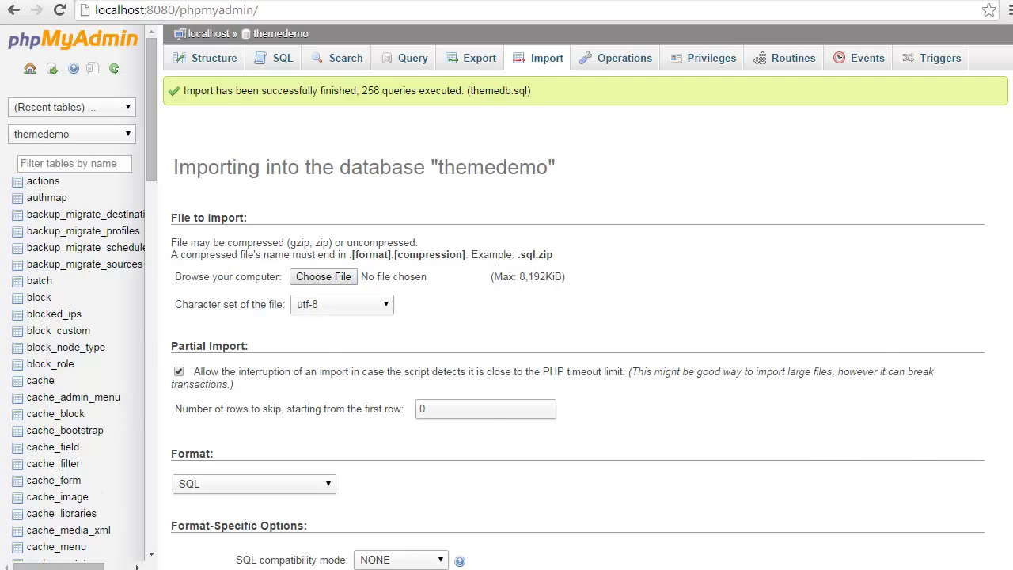
After the 258-query import success message, switch to Dreamweaver CS6.
key("alt+Tab")
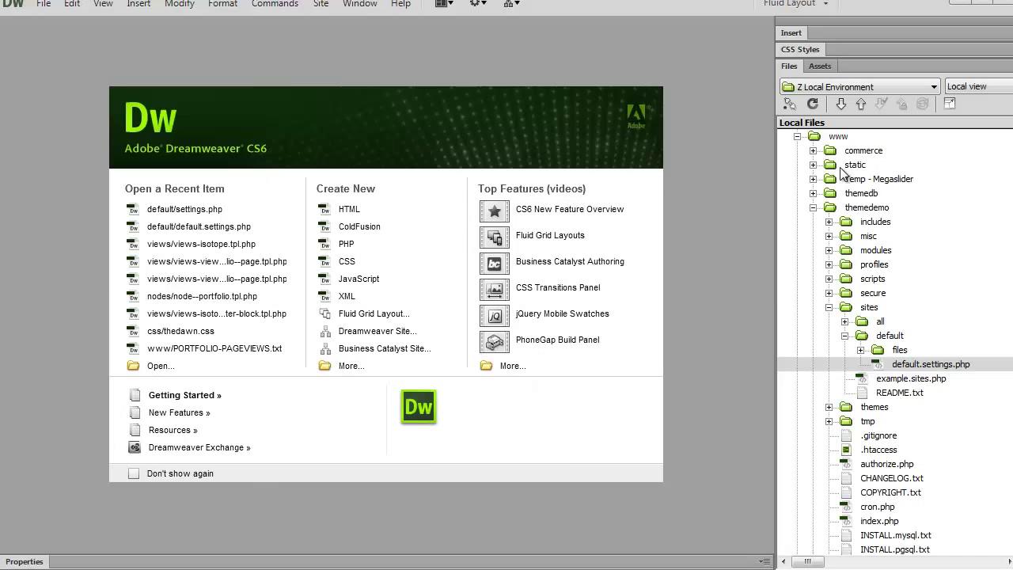
Open default.settings.php from the themedemo sites/default folder.
left_click(868, 209)
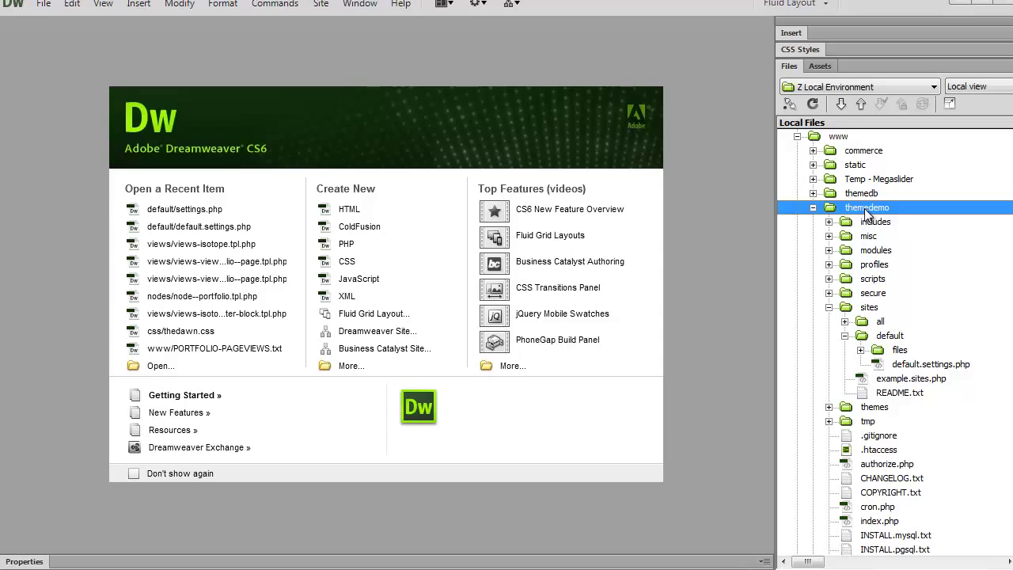
left_click(858, 309)
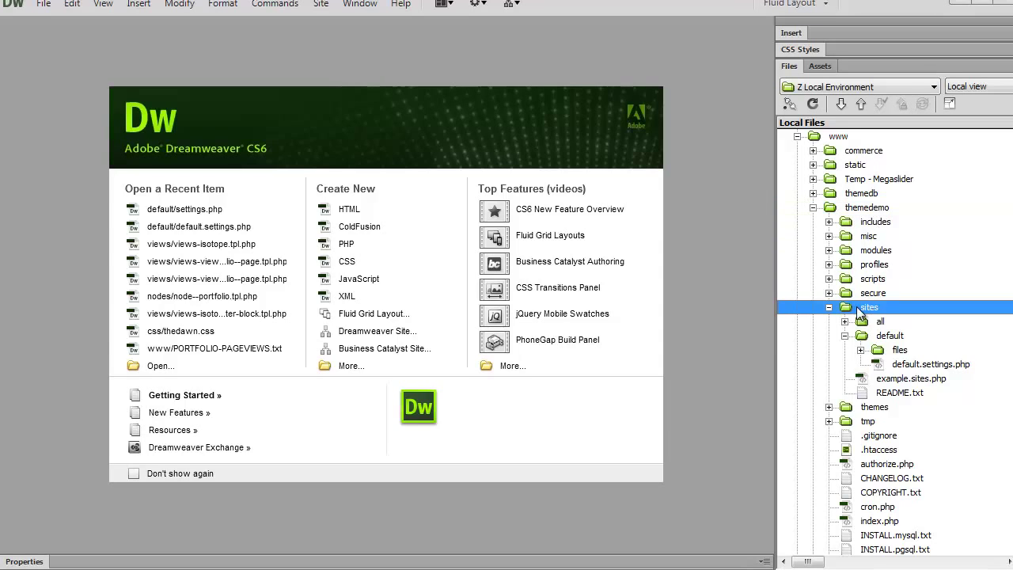
left_click(875, 338)
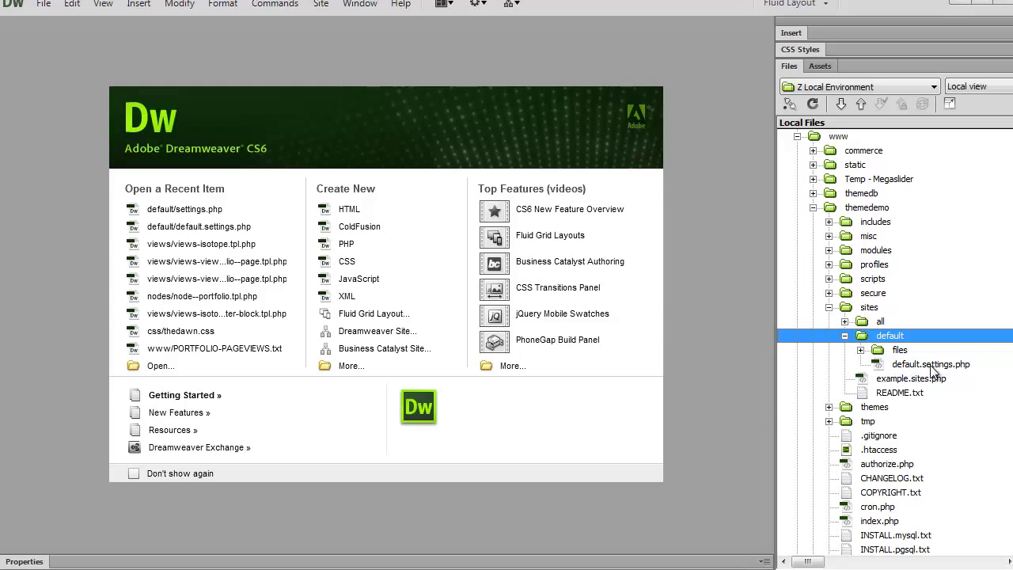
double_click(880, 364)
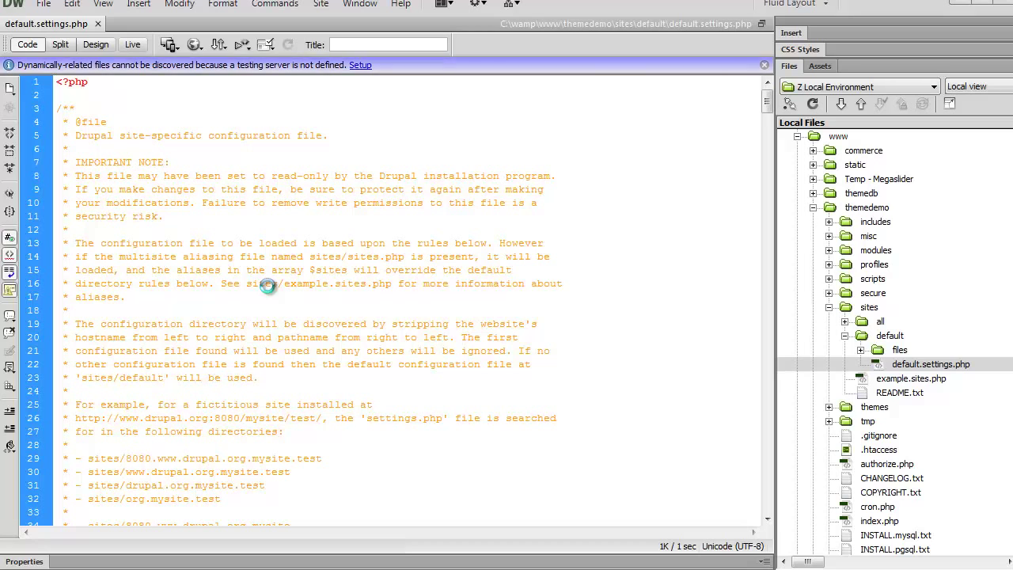
Save a copy of the file as settings.php.
key("ctrl+shift+s")
type("see")
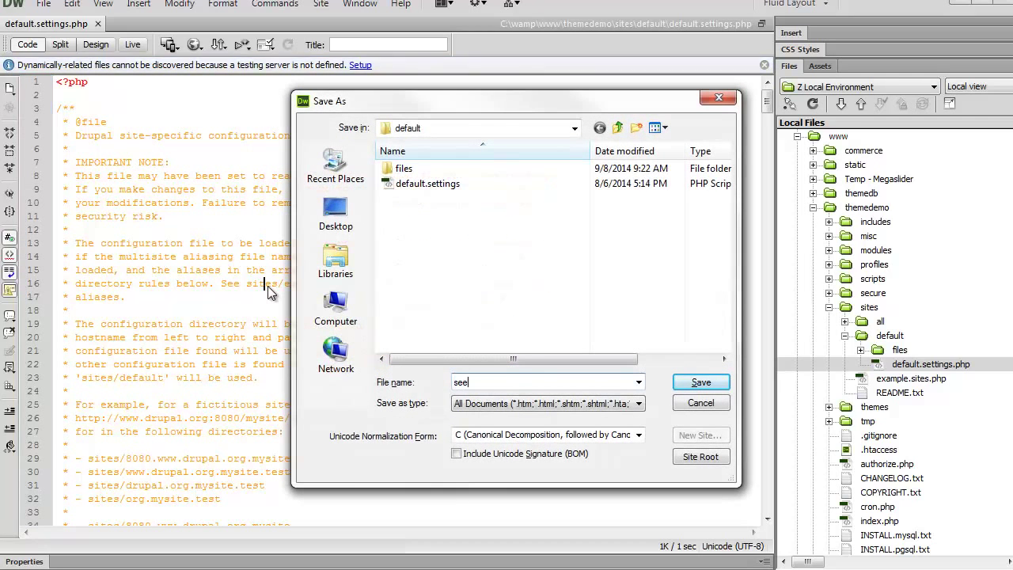
key("BackSpace")
type("ttings.php")
key("Return")
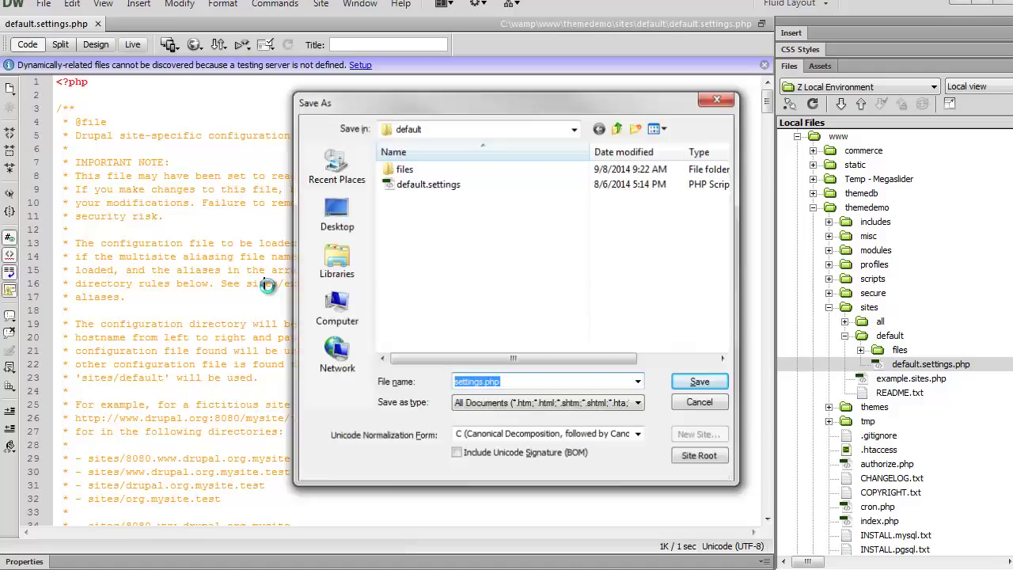
scroll(229, 279, "down", 20)
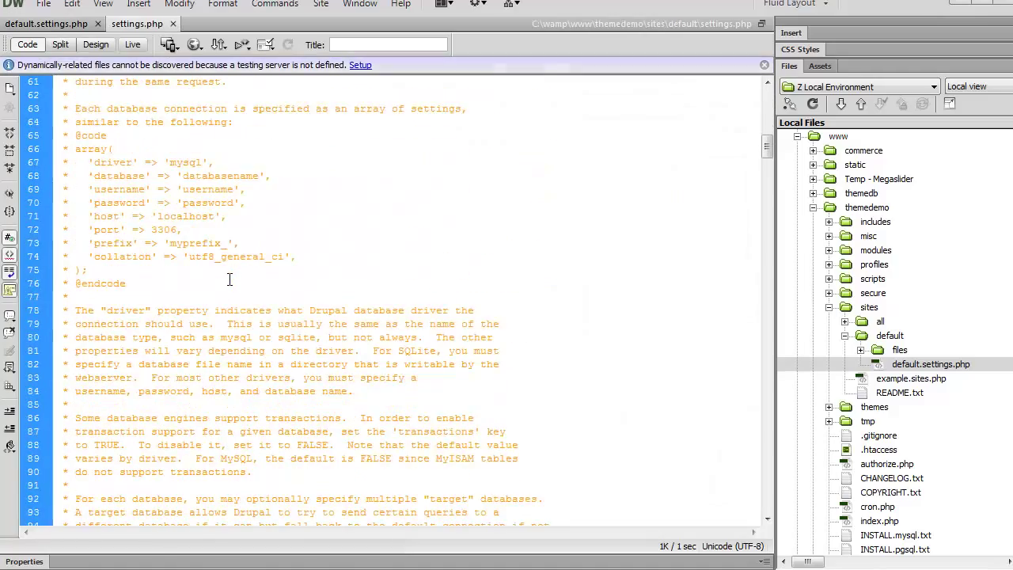
Copy the sample $databases array from the comment block.
scroll(229, 278, "down", 14)
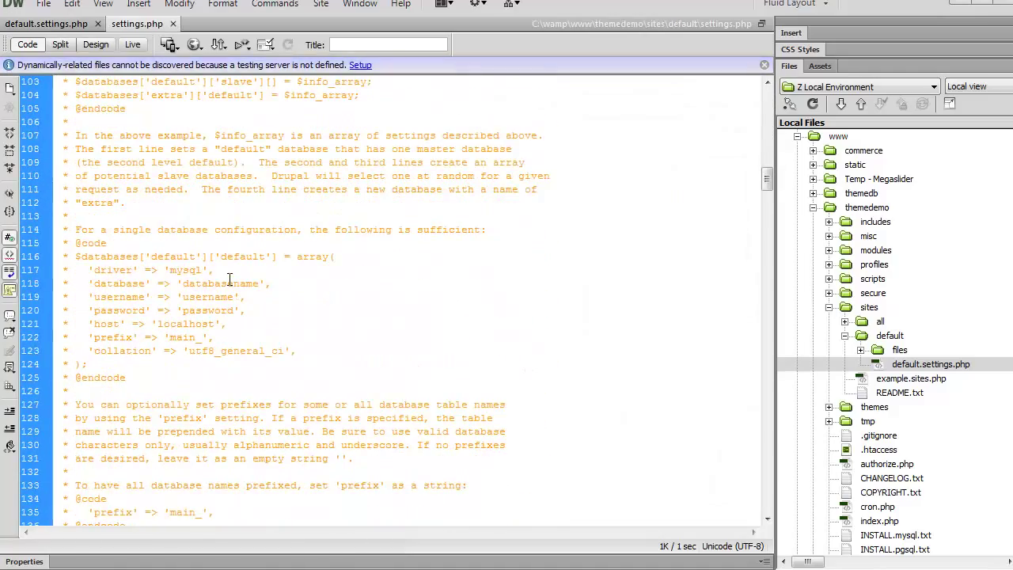
left_click_drag(89, 364, 57, 257)
right_click(88, 263)
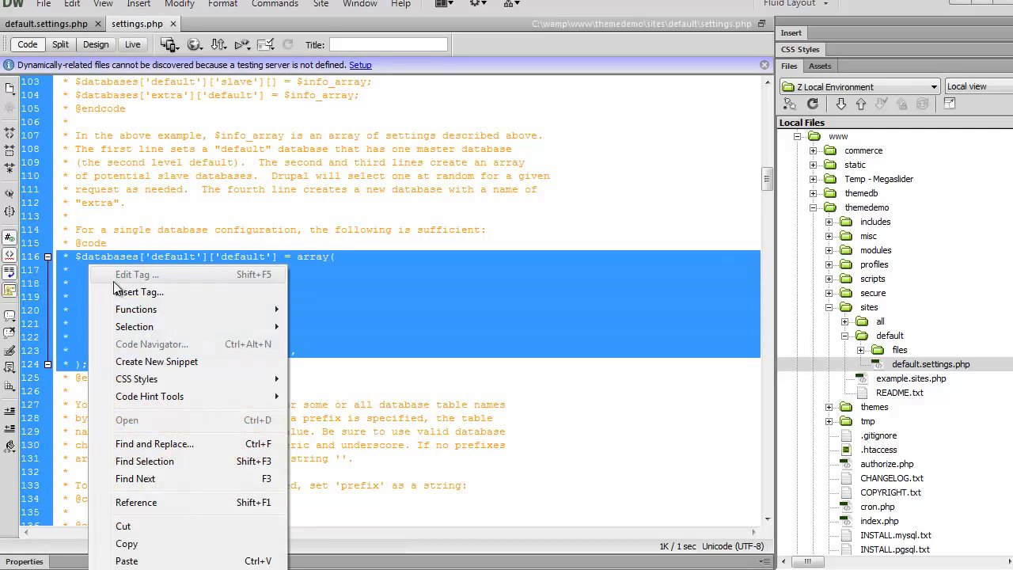
left_click(127, 543)
Paste the array at line 128, below the comment block.
left_click(155, 385)
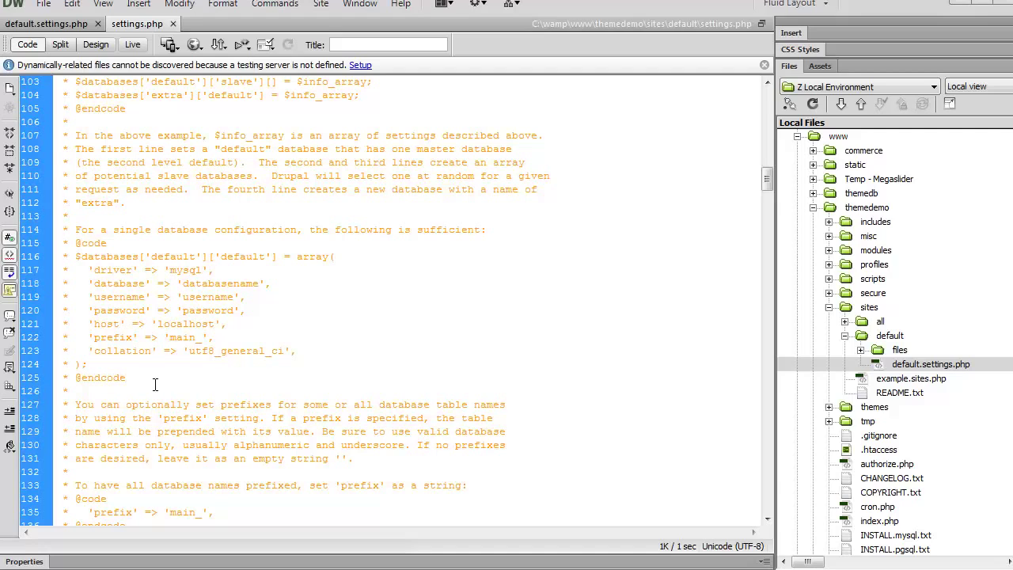
key("Return")
key("Return")
key("Return")
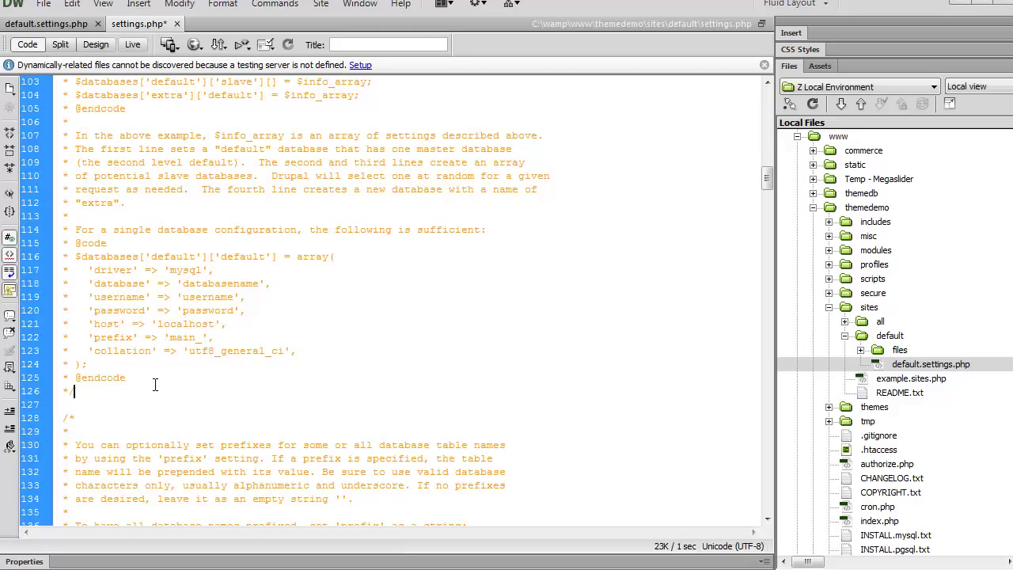
key("Return")
key("Return")
key("ctrl+v")
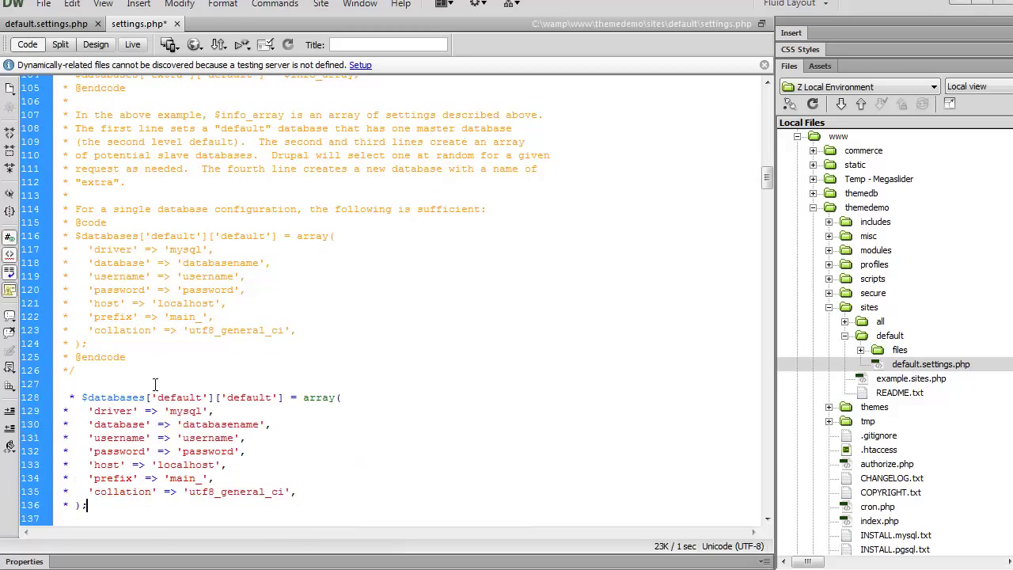
Delete the leading asterisks from the last pasted array lines.
key("Up")
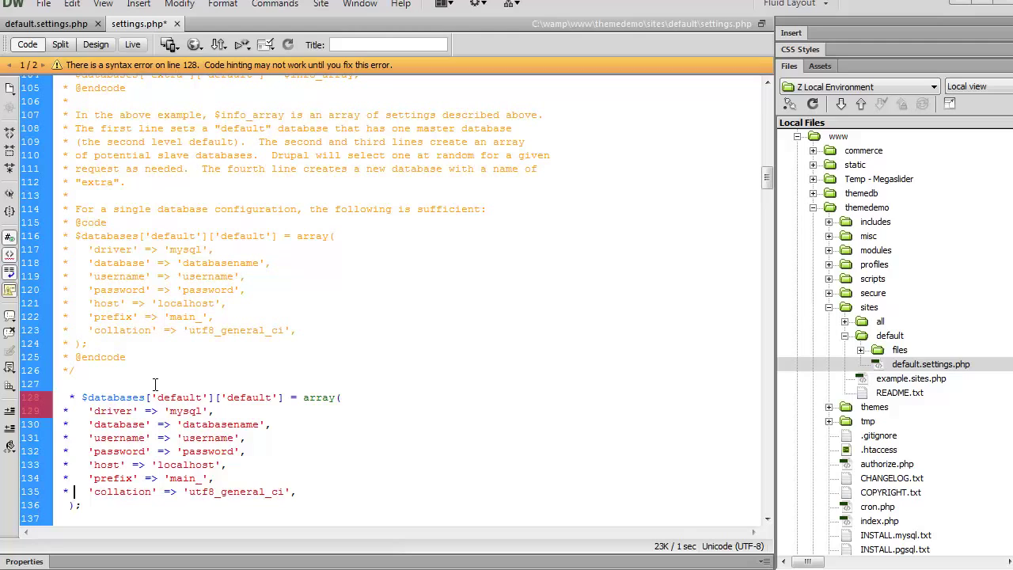
key("Home")
key("Delete")
key("Up")
key("Delete")
key("Up")
key("Delete")
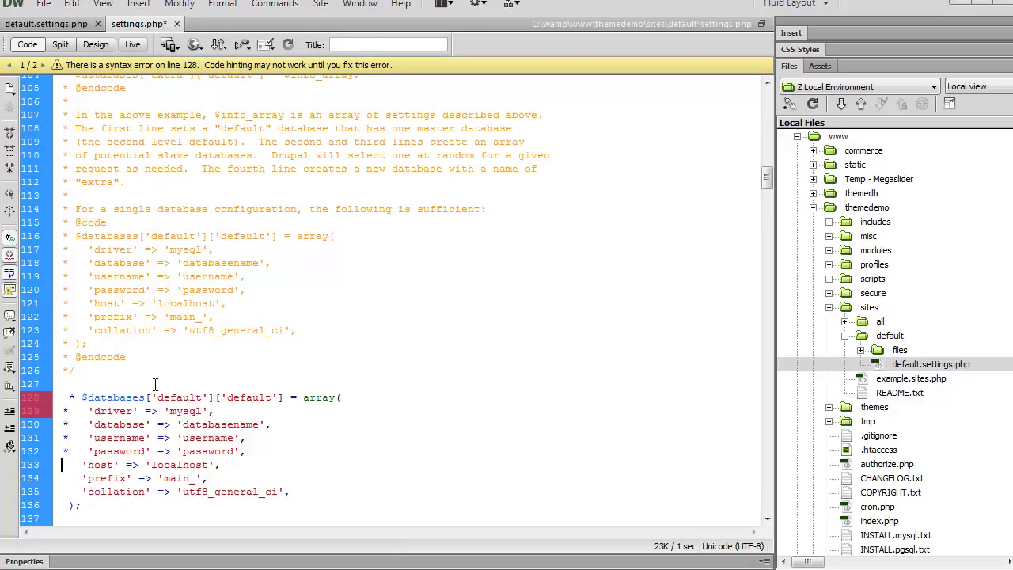
Remove the remaining asterisks up to the first array lines.
key("Up")
key("Delete")
key("Up")
key("Delete")
key("Up")
key("Delete")
key("Up")
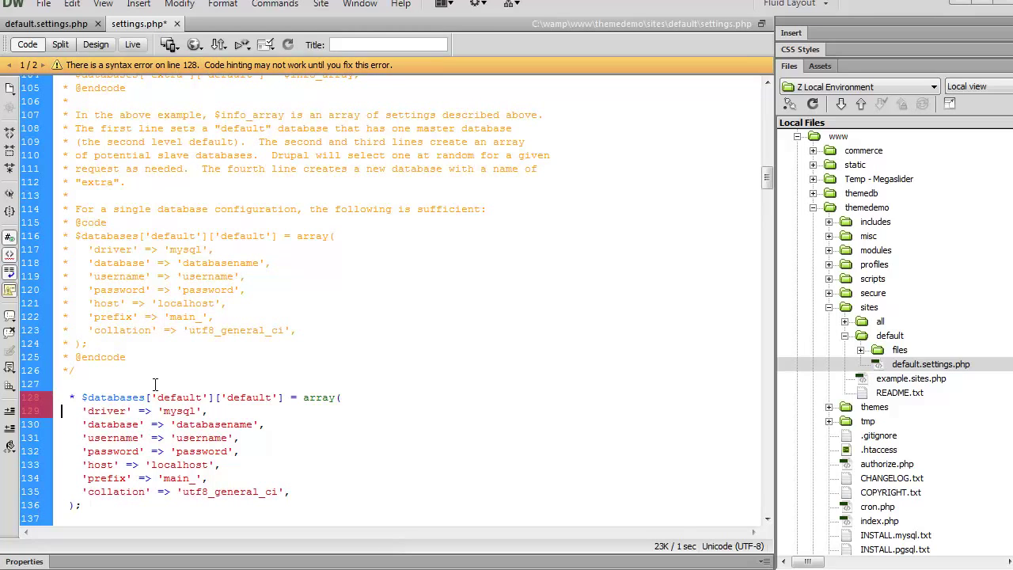
key("Delete")
key("Up")
key("Delete")
Set database to themedemo, username to root, empty the password, and save settings.php.
left_click(213, 398)
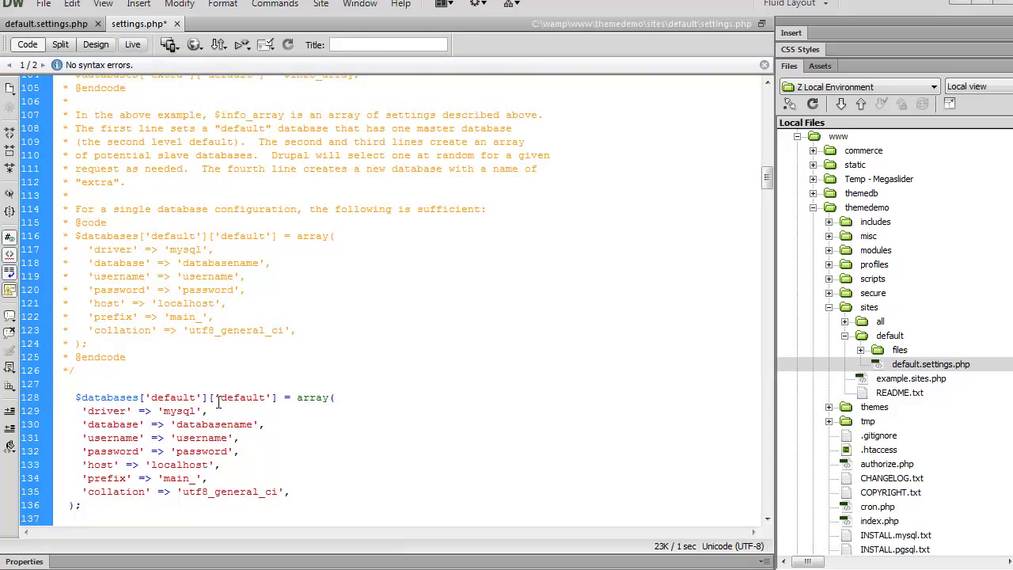
scroll(237, 343, "down", 3)
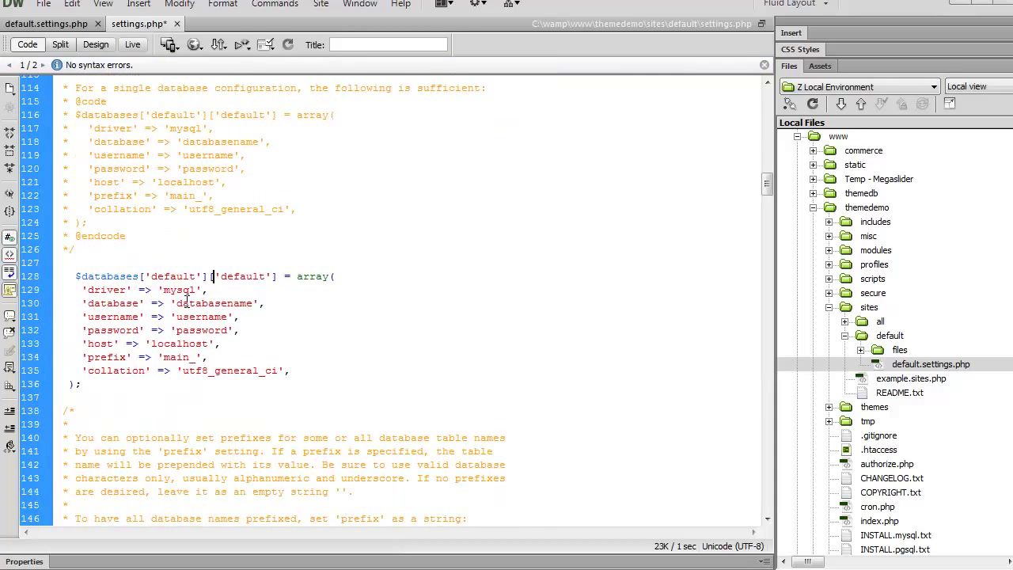
left_click_drag(177, 303, 259, 303)
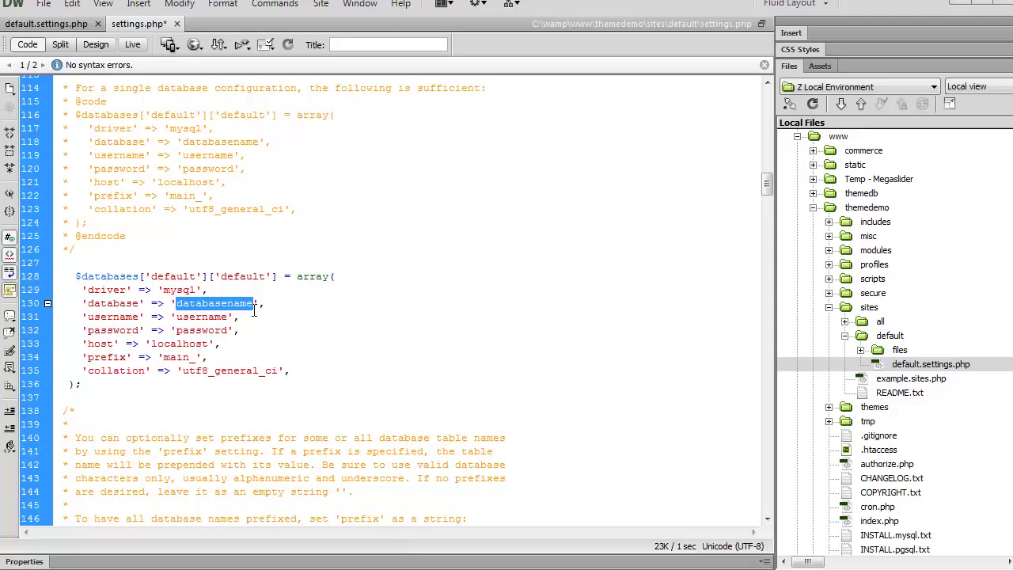
type("the")
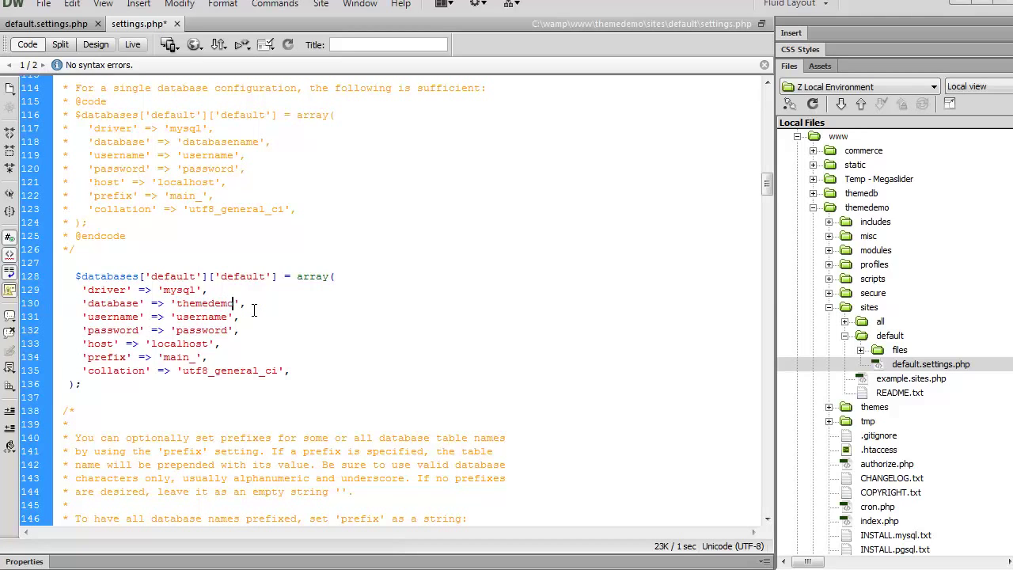
key("Left")
key("shift+Left")
key("shift+Left")
key("shift+Left")
key("shift+Left")
key("shift+Left")
key("shift+Left")
key("shift+Left")
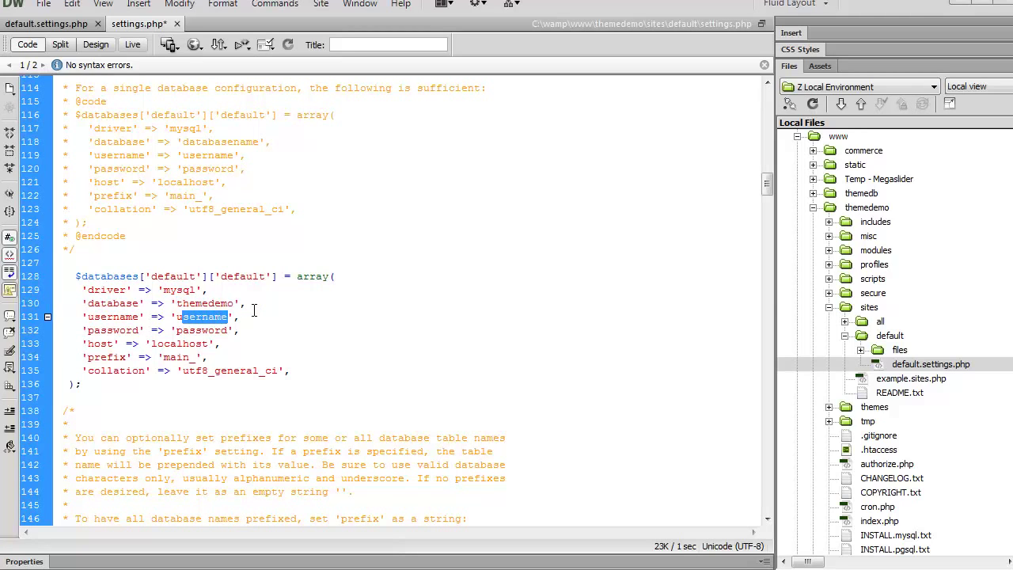
type("root")
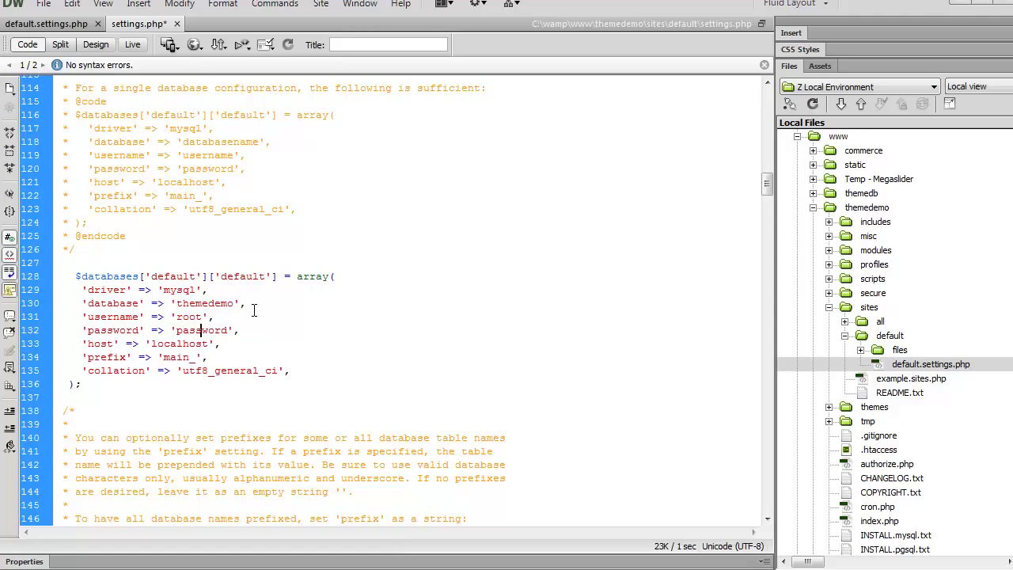
key("shift+Left")
key("shift+Right")
key("shift+Right")
key("shift+Right")
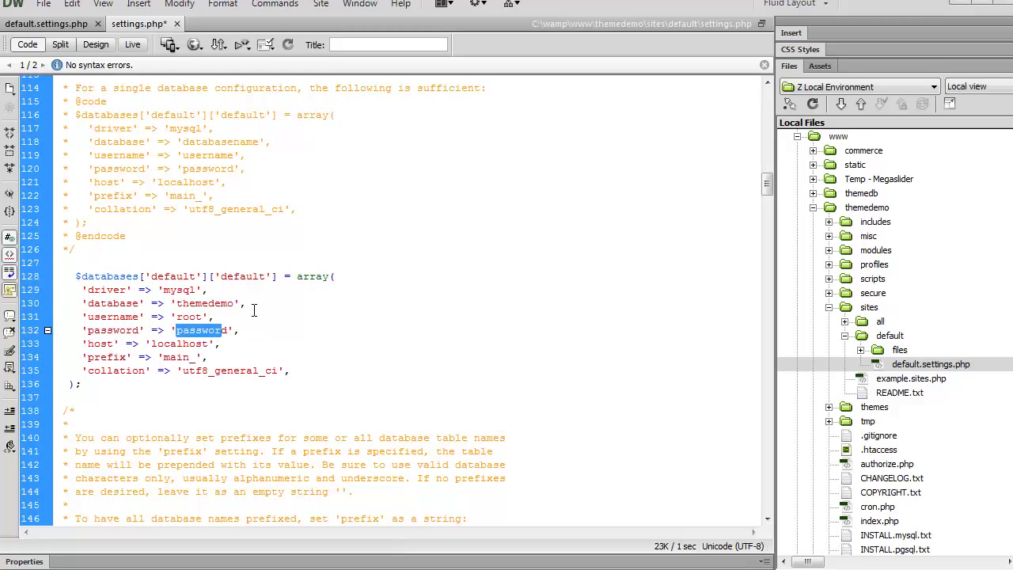
key("BackSpace")
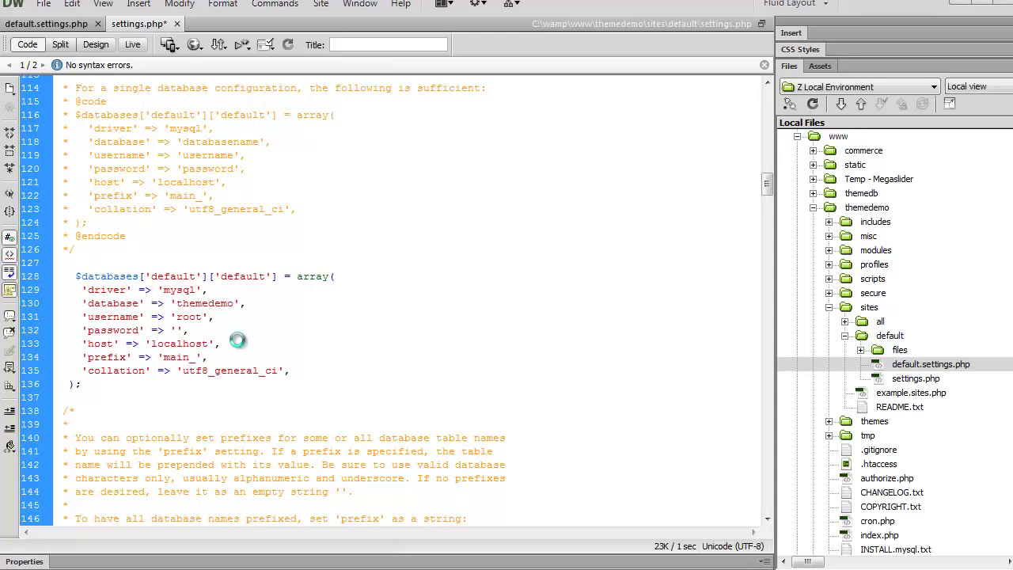
key("ctrl+s")
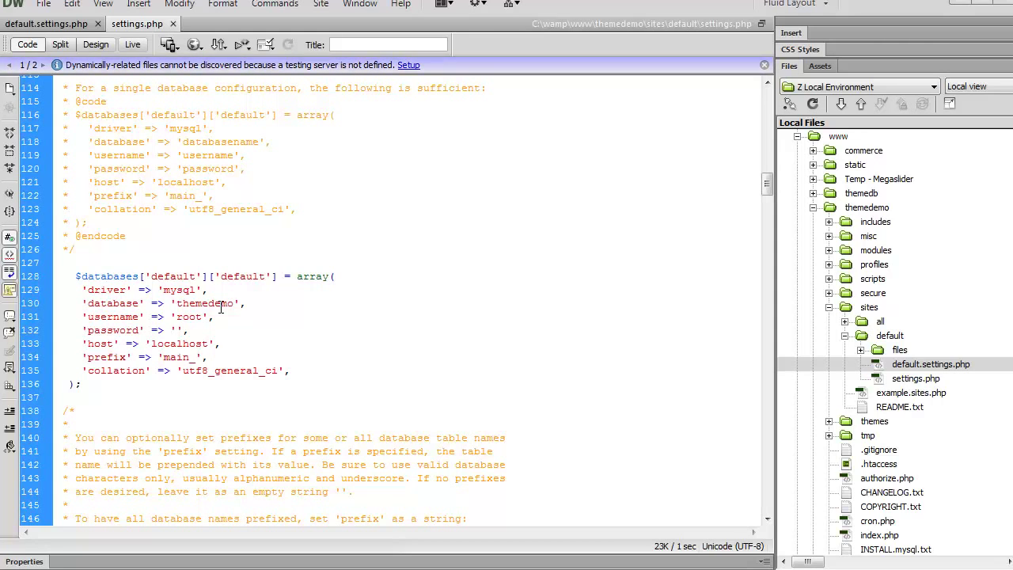
Load localhost:8080/themedemo in the web browser.
key("alt+Tab")
left_click(209, 7)
type("loc")
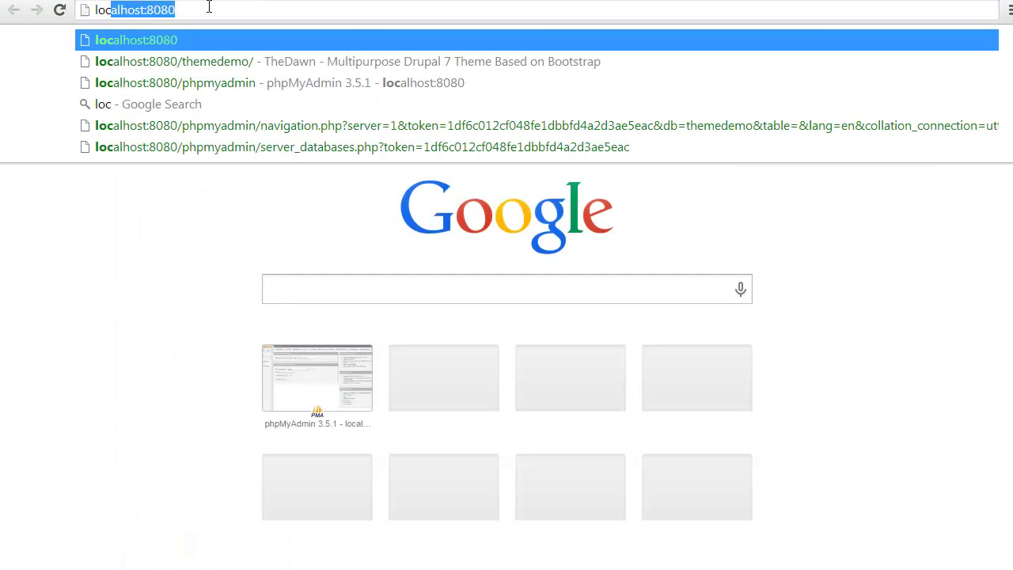
key("Down")
key("Return")
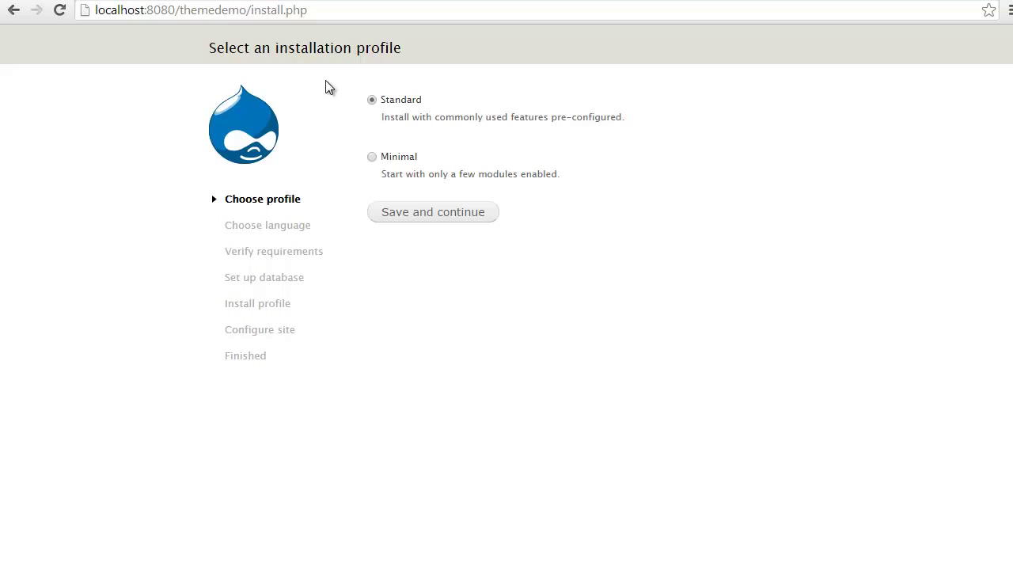
Run the installer with Standard profile, English, database themedemo and user root, then reload.
left_click(441, 217)
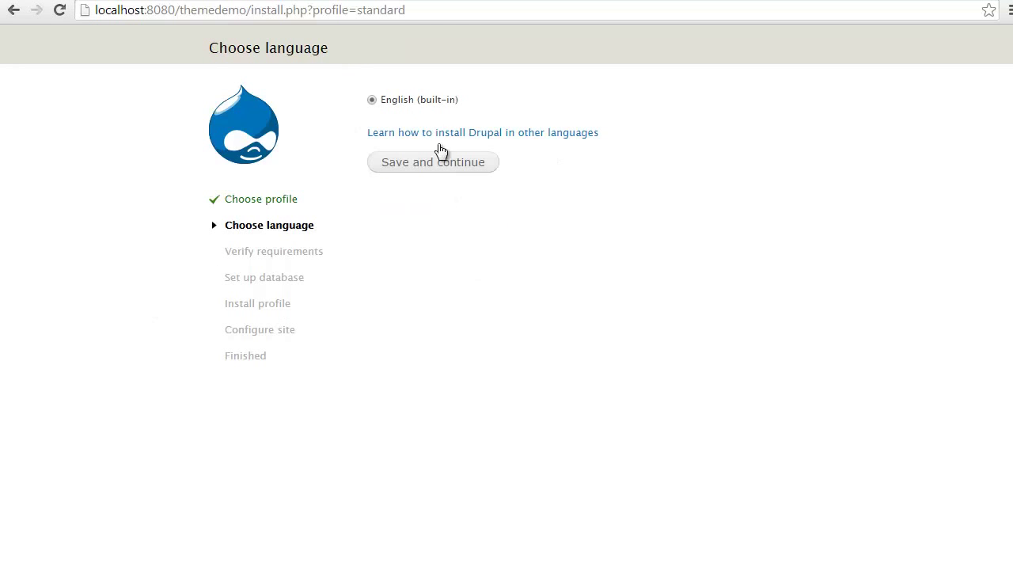
left_click(444, 163)
type("the")
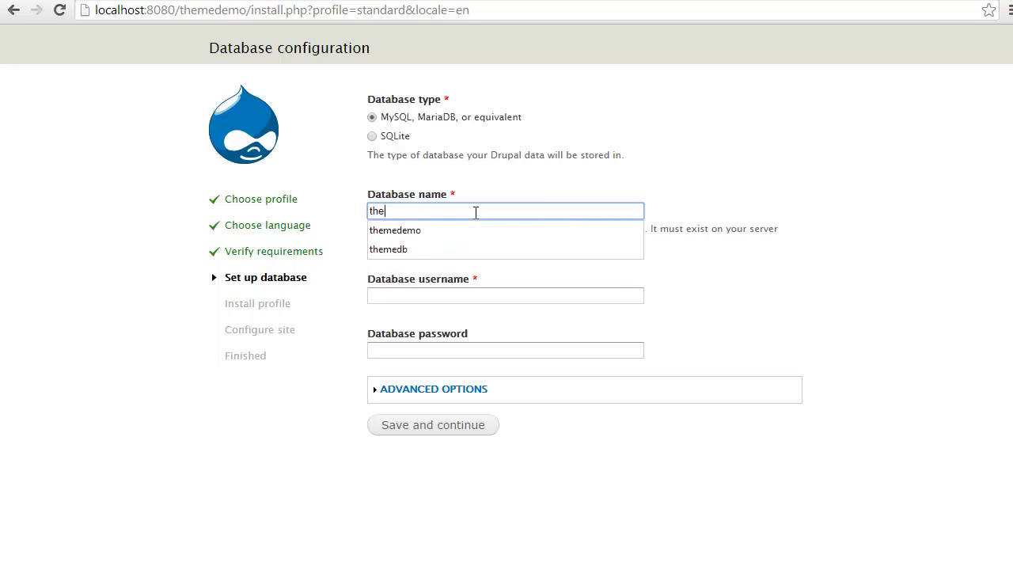
type("medemo")
key("Tab")
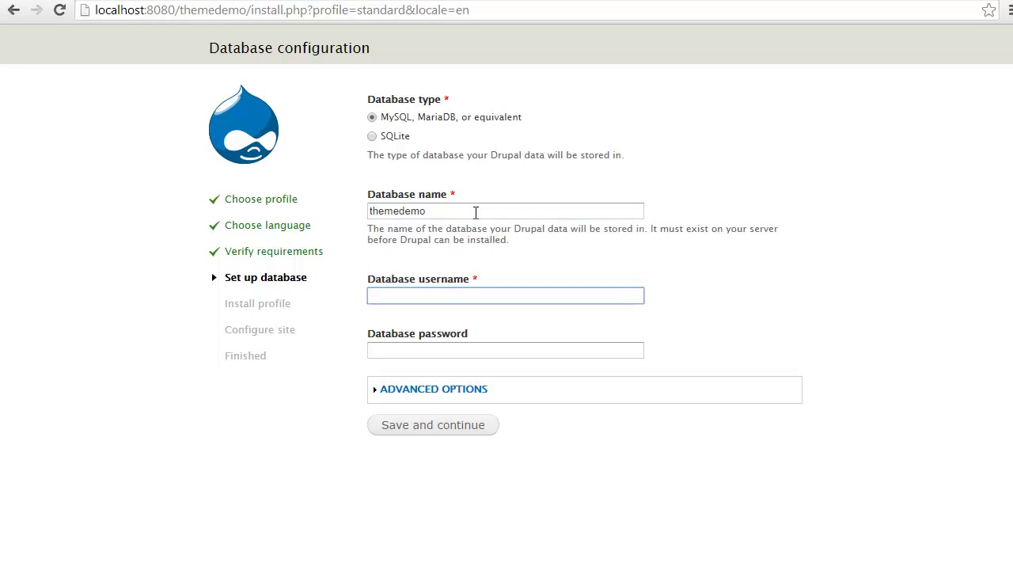
type("root")
key("Tab")
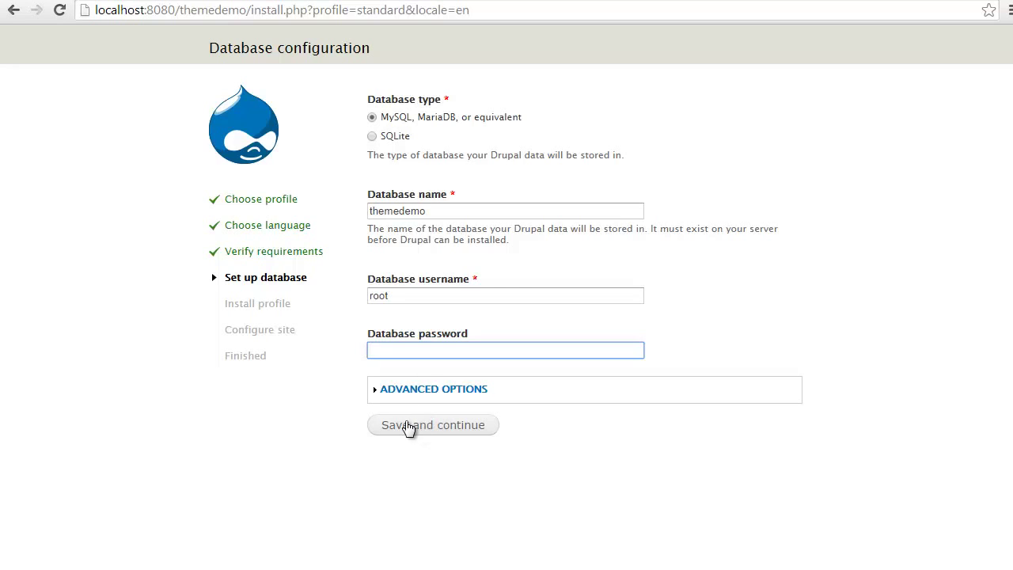
left_click(430, 426)
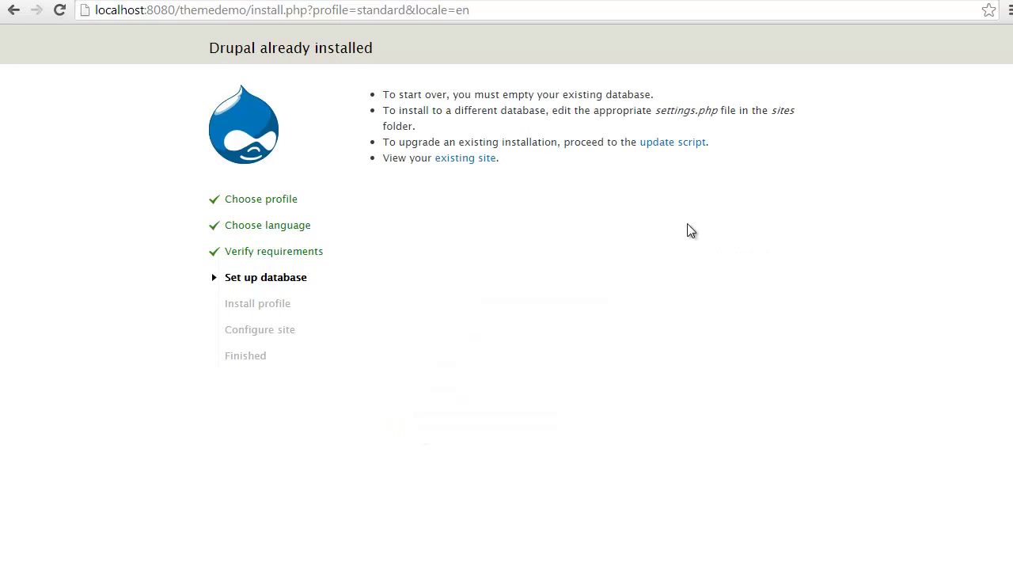
key("F5")
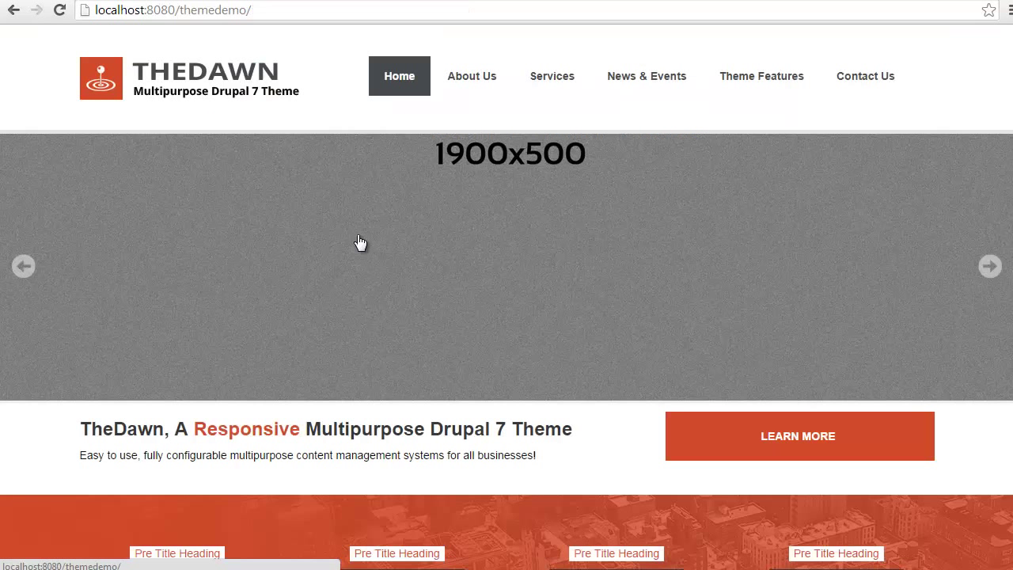
Go to the /themedemo/user login page.
scroll(359, 236, "down", 15)
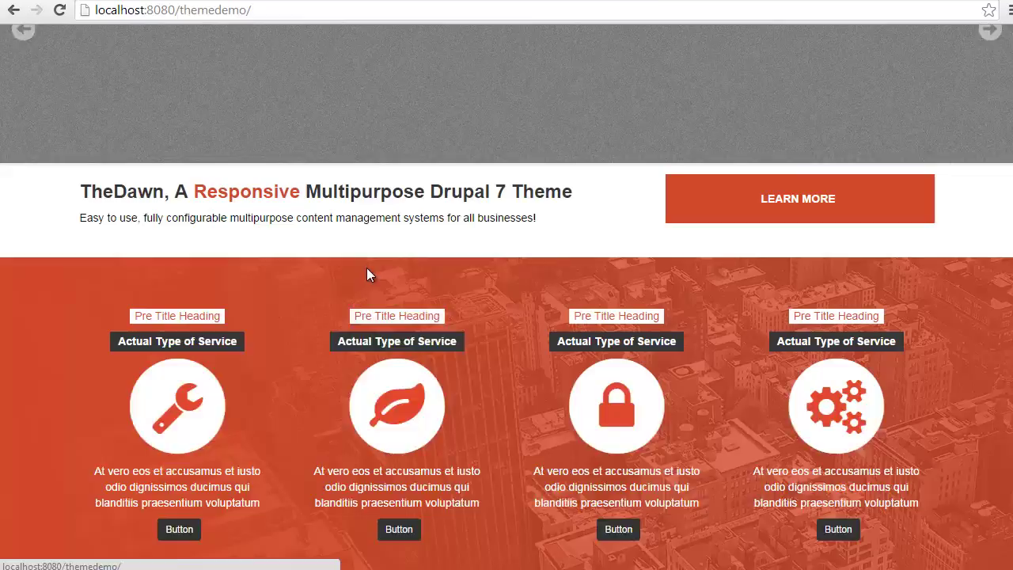
scroll(367, 280, "up", 15)
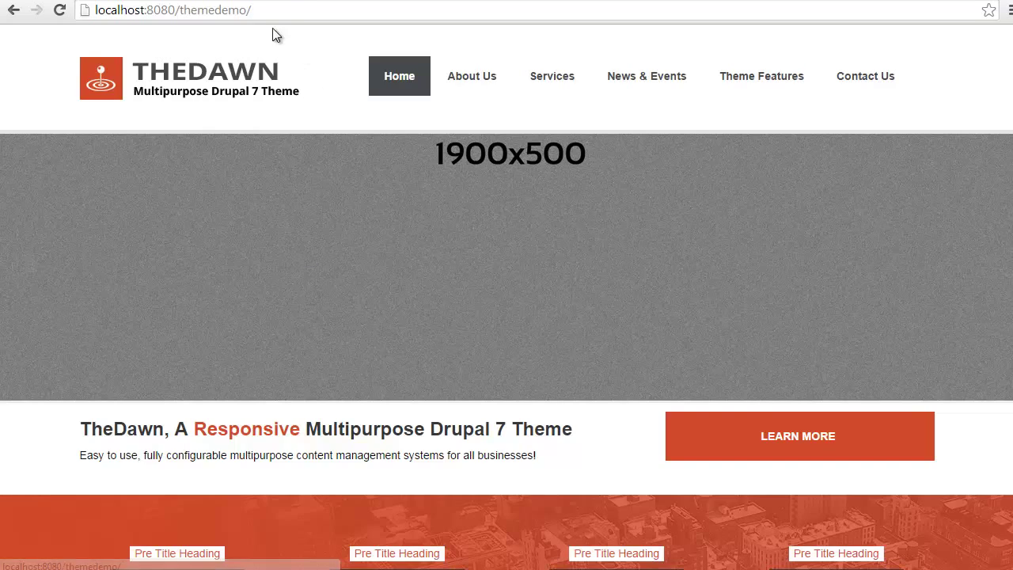
left_click(312, 11)
left_click(317, 11)
type("user")
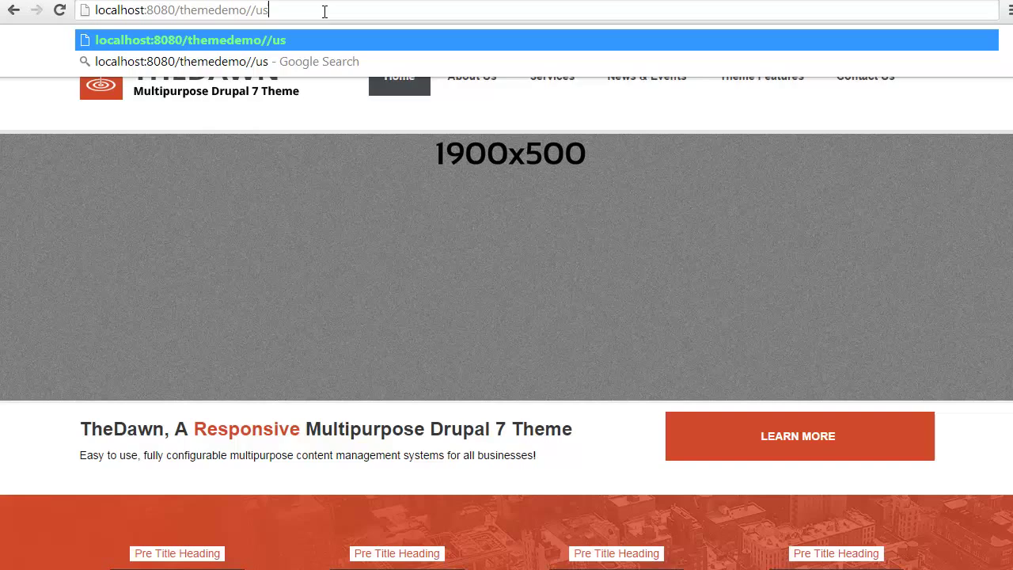
key("BackSpace")
key("BackSpace")
key("BackSpace")
type("ser")
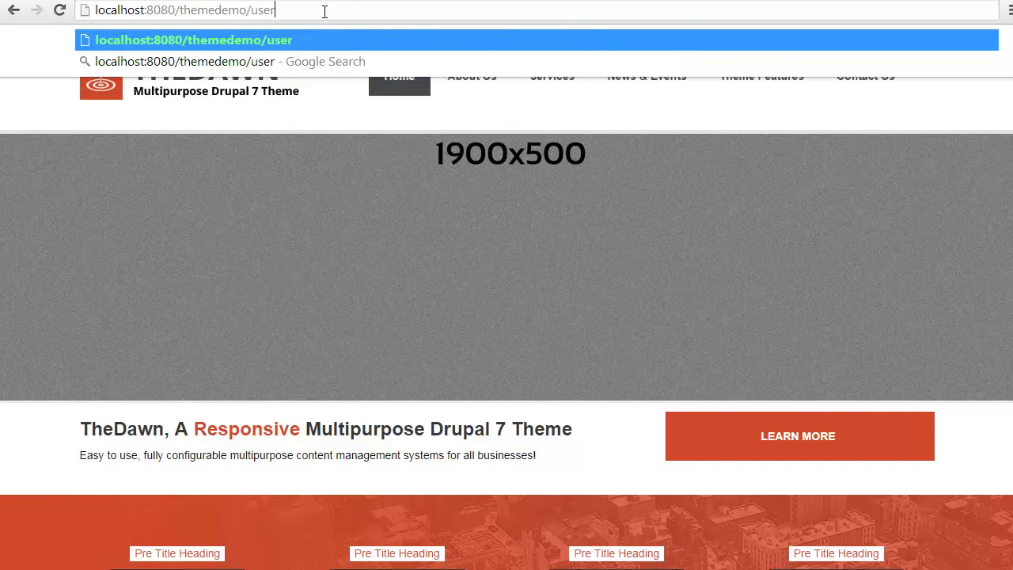
key("Return")
Log in as admin with the account password.
key("Down")
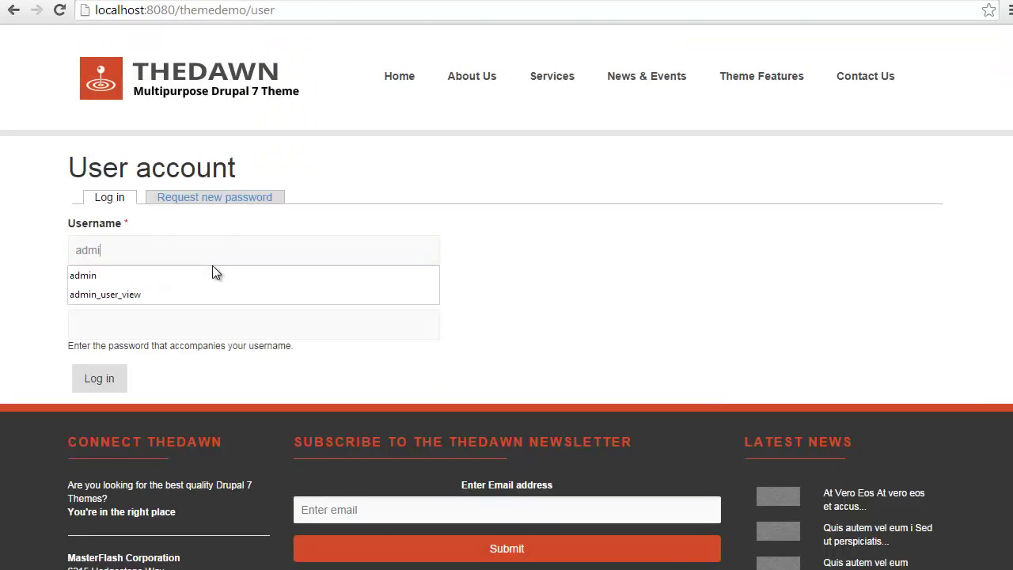
key("Tab")
type("123456")
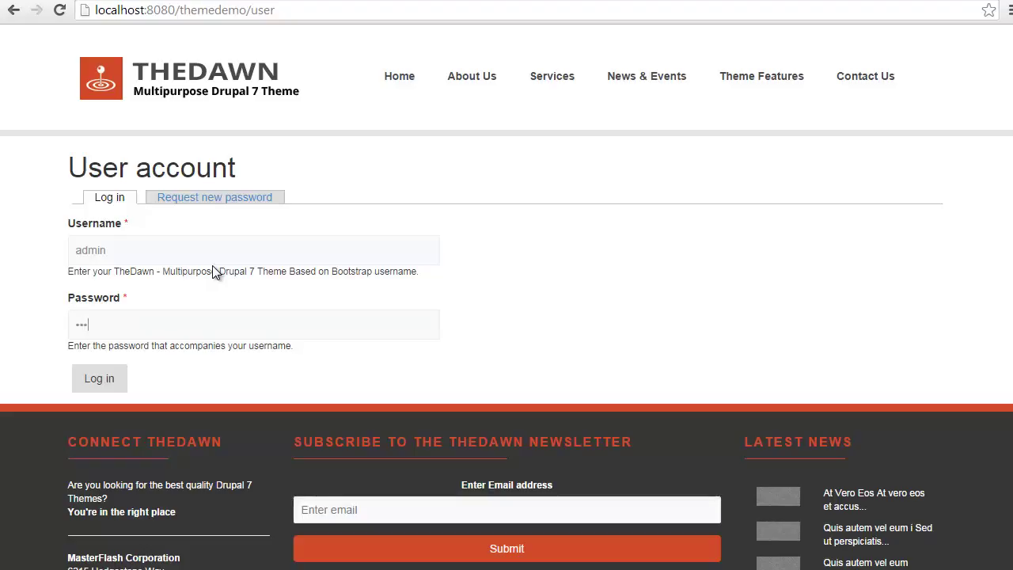
key("Return")
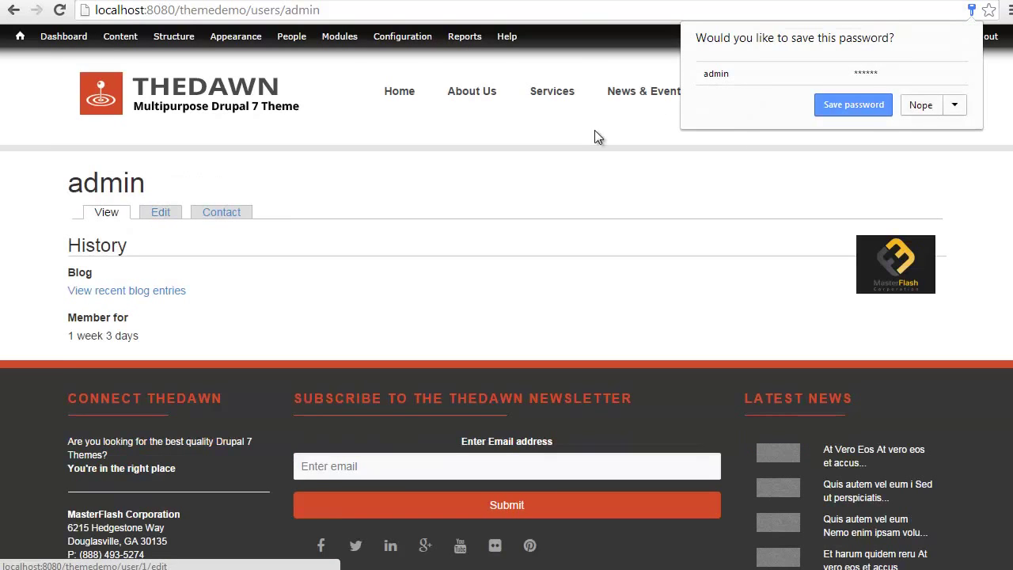
Decline saving the password and open the admin account's Edit tab.
left_click(921, 105)
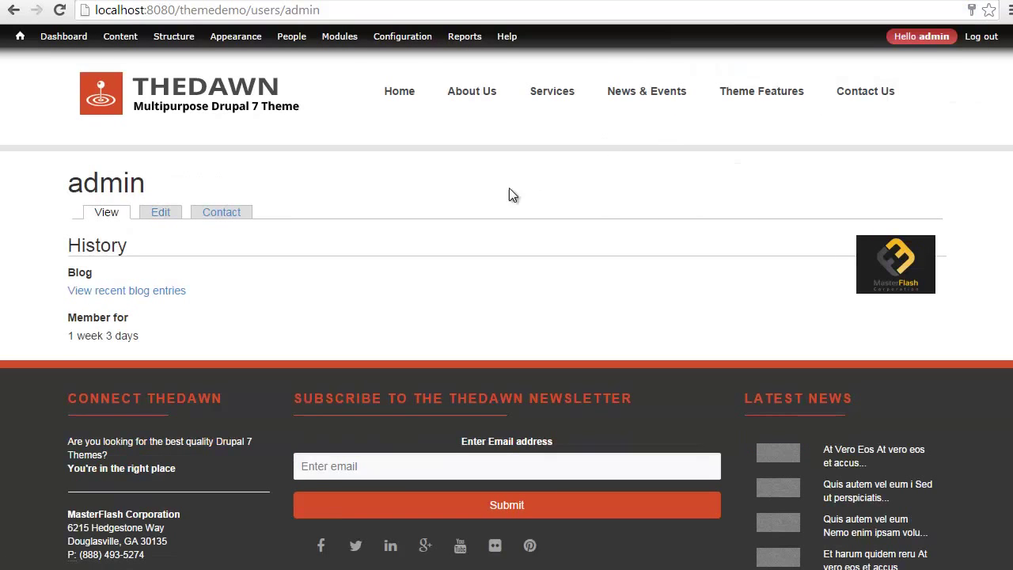
left_click(921, 37)
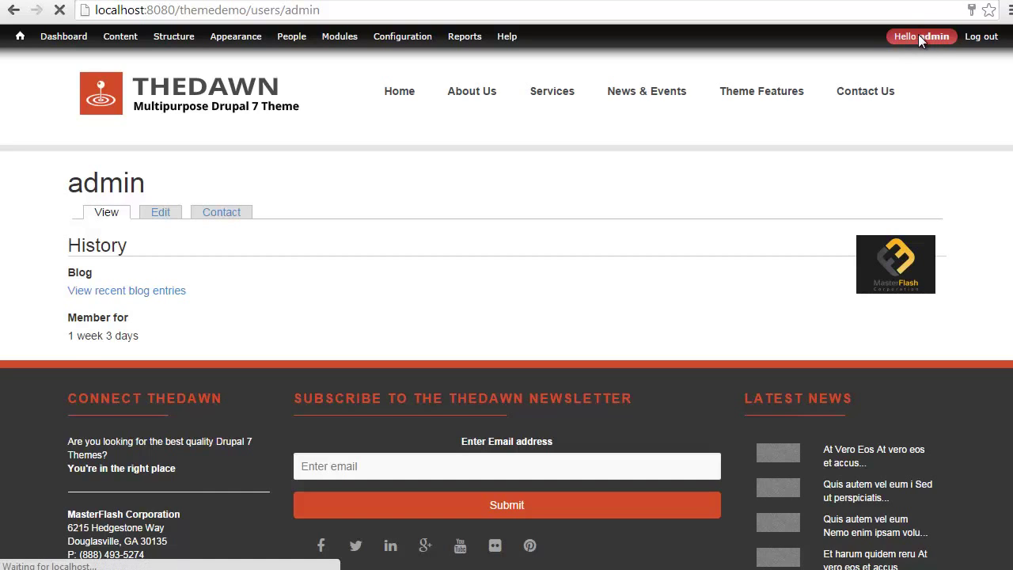
left_click(162, 212)
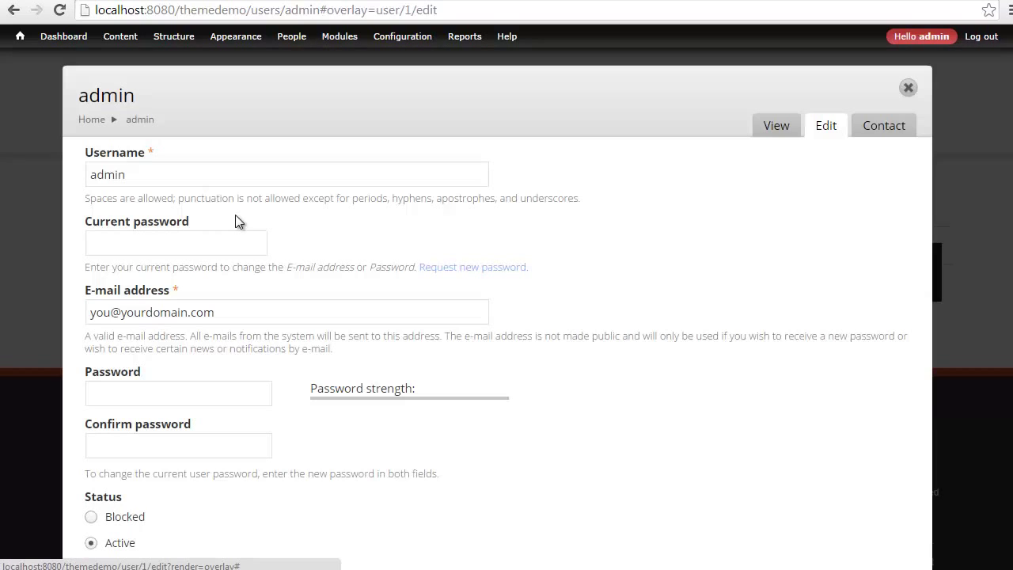
Review the admin account fields, including current password, and save the form.
scroll(190, 190, "down", 1)
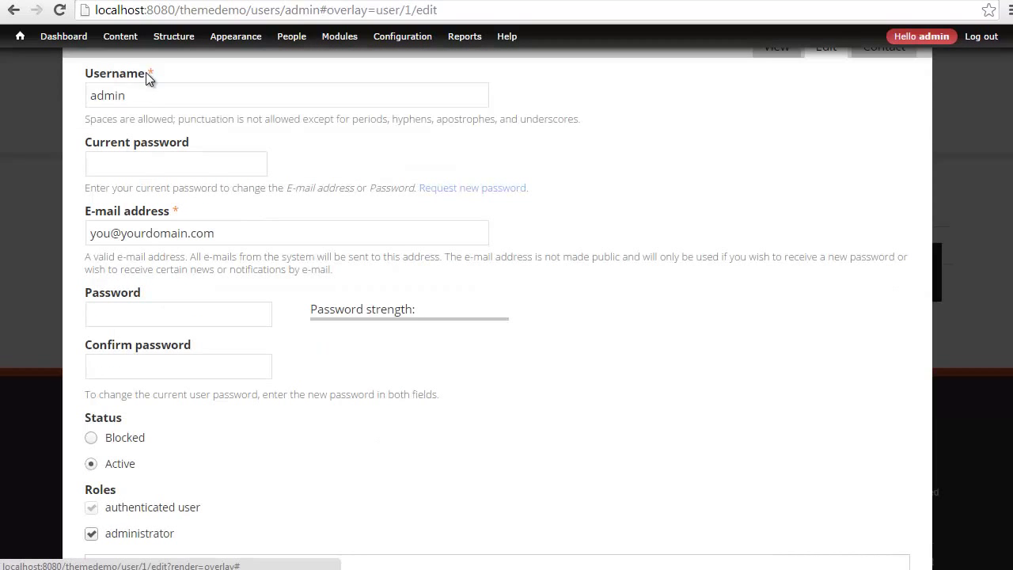
left_click_drag(146, 72, 72, 77)
left_click_drag(86, 146, 198, 139)
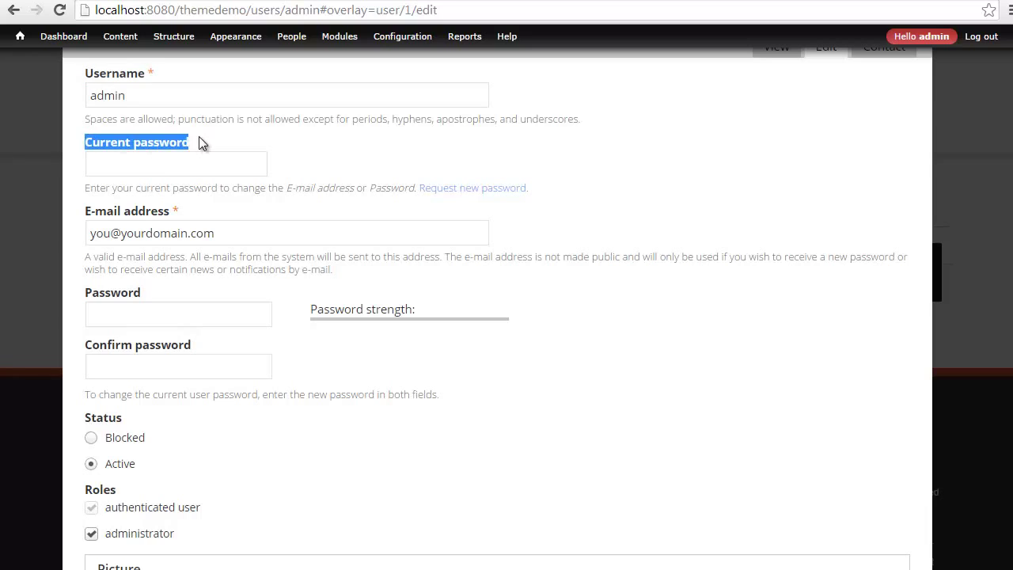
left_click(143, 164)
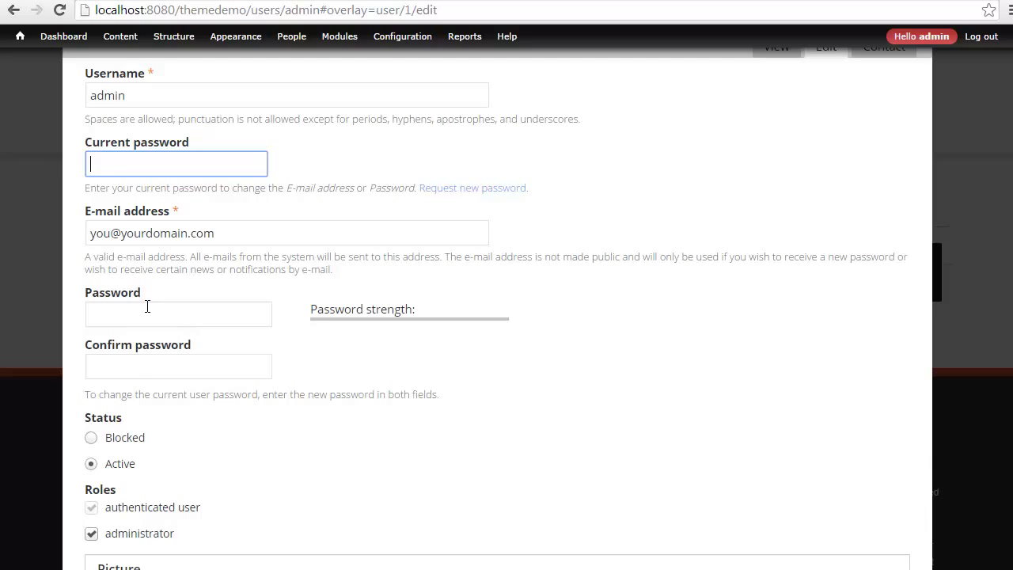
scroll(149, 356, "down", 1)
scroll(143, 293, "down", 10)
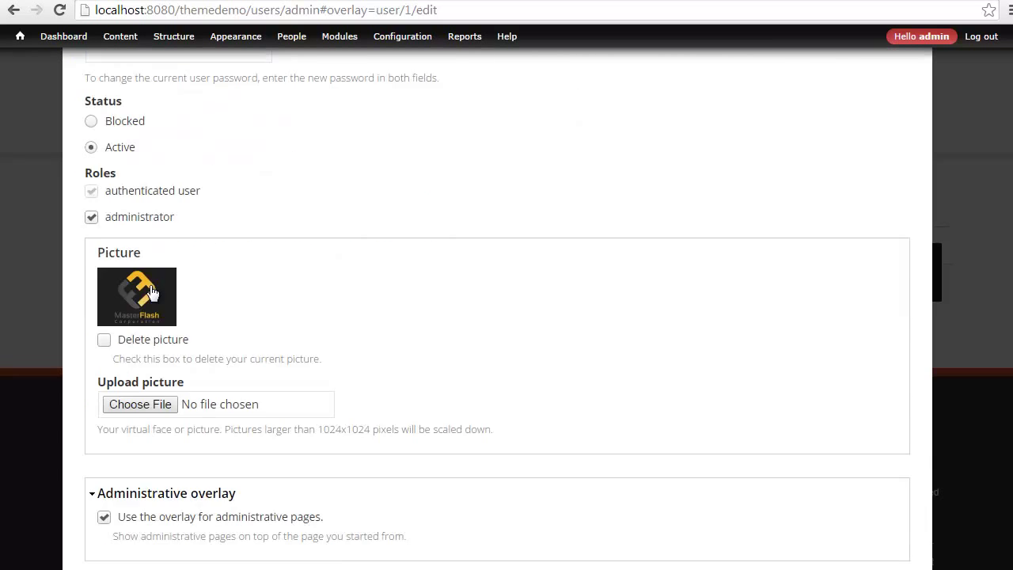
left_click(144, 339)
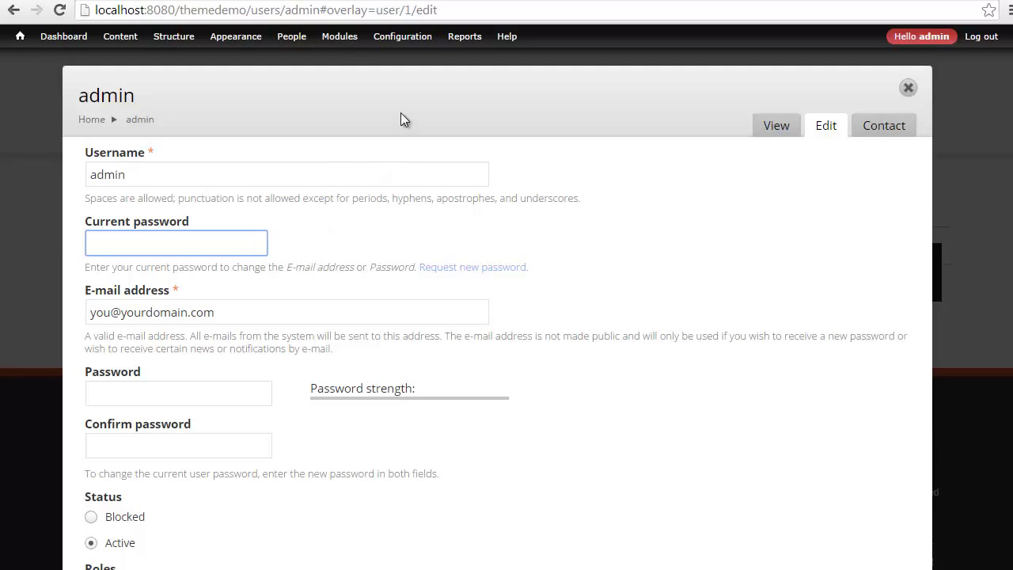
Check the site e-mail address under Configuration > Site information.
mouse_move(400, 38)
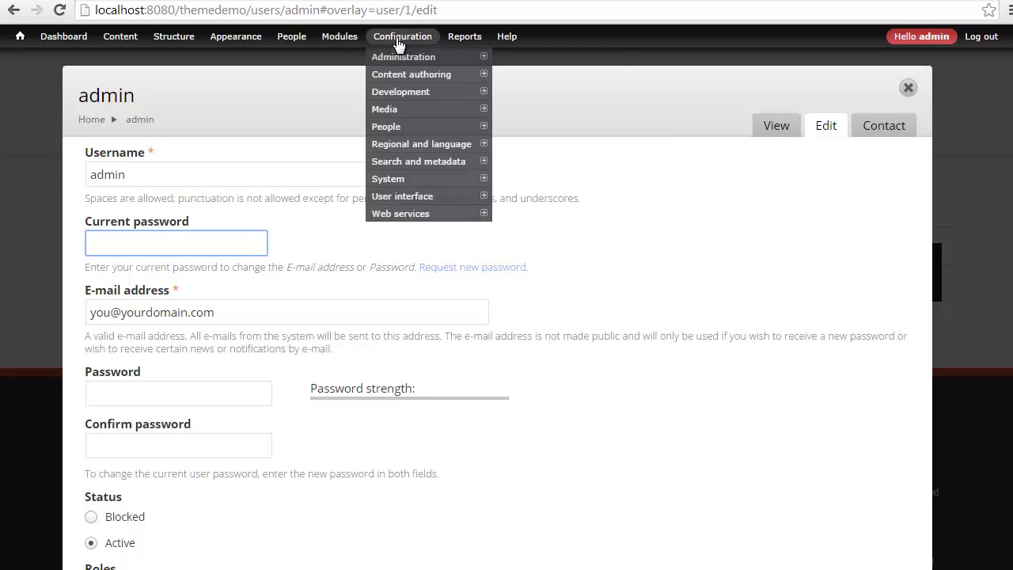
mouse_move(436, 178)
left_click(529, 179)
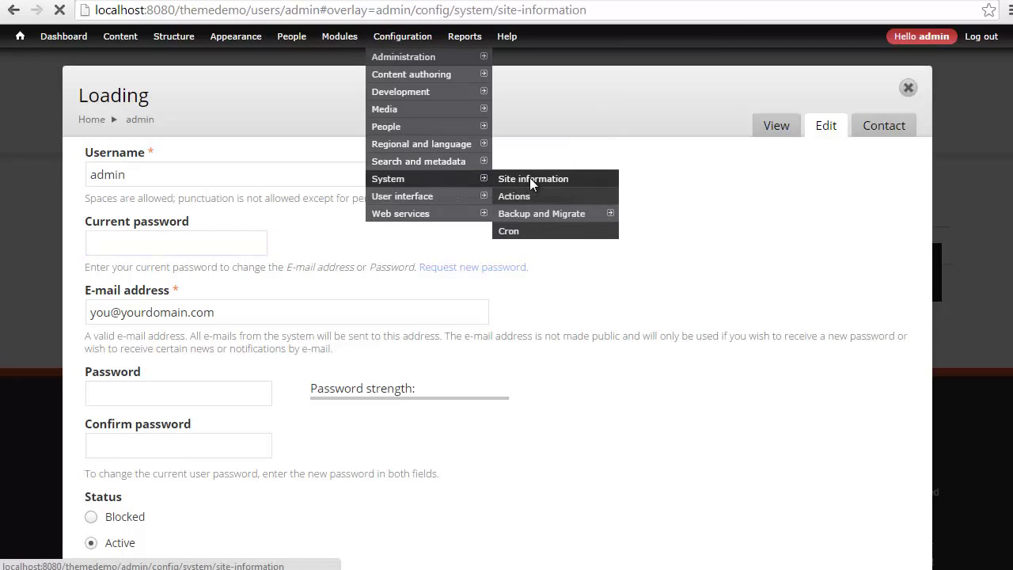
left_click_drag(337, 338, 141, 318)
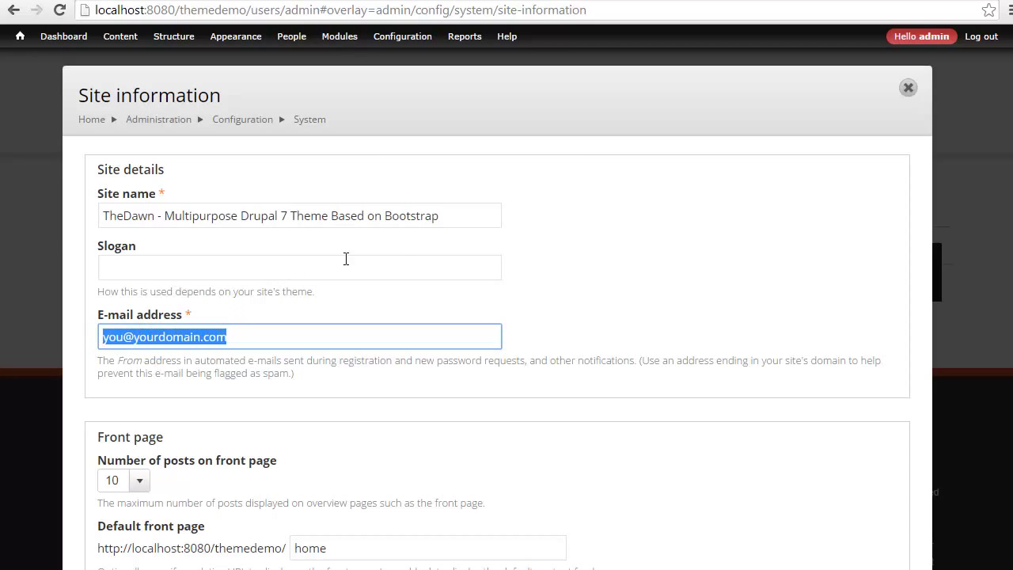
Review the Available updates notification e-mail settings, then close the overlay.
mouse_move(471, 46)
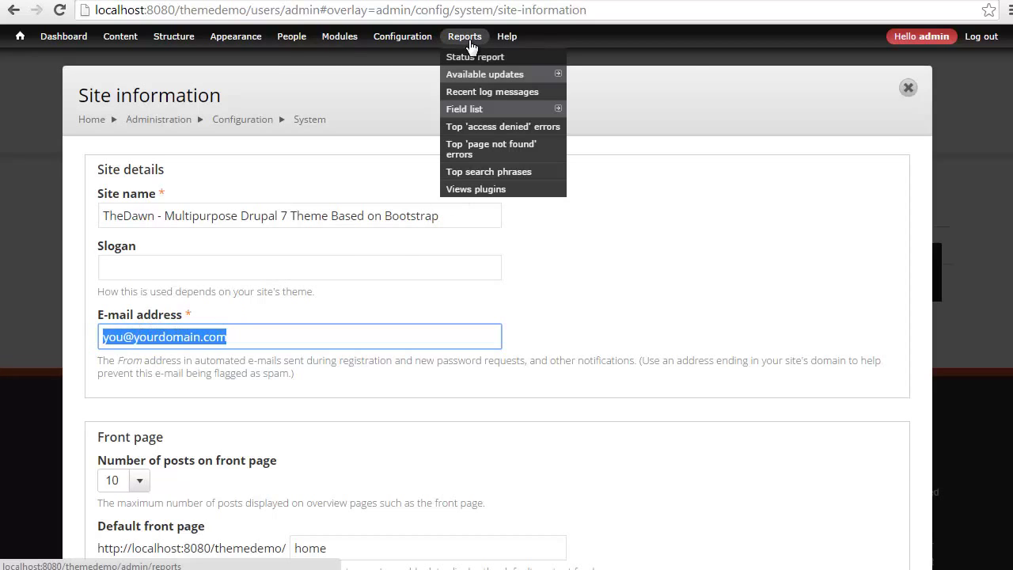
mouse_move(478, 74)
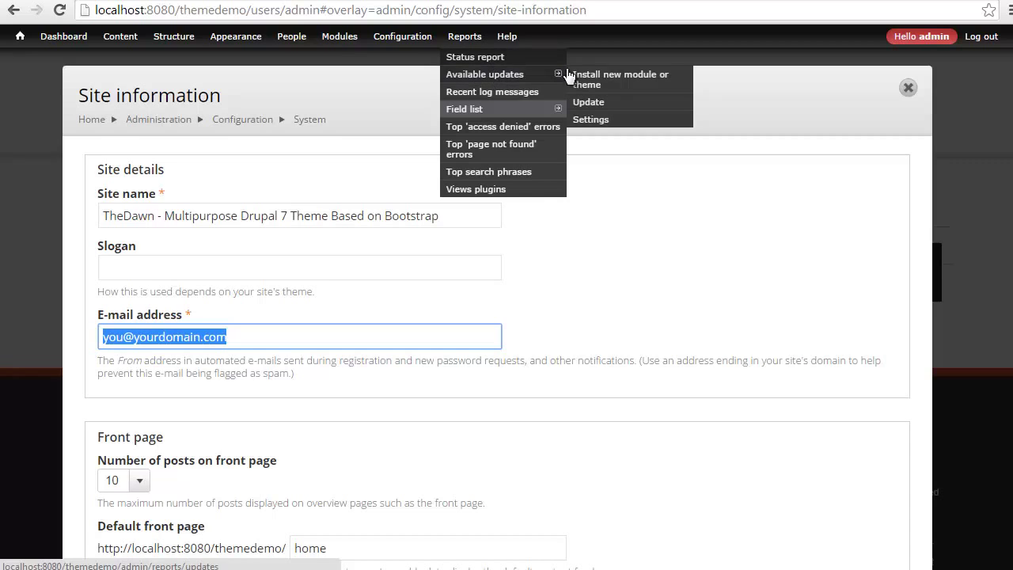
left_click(592, 122)
left_click(208, 317)
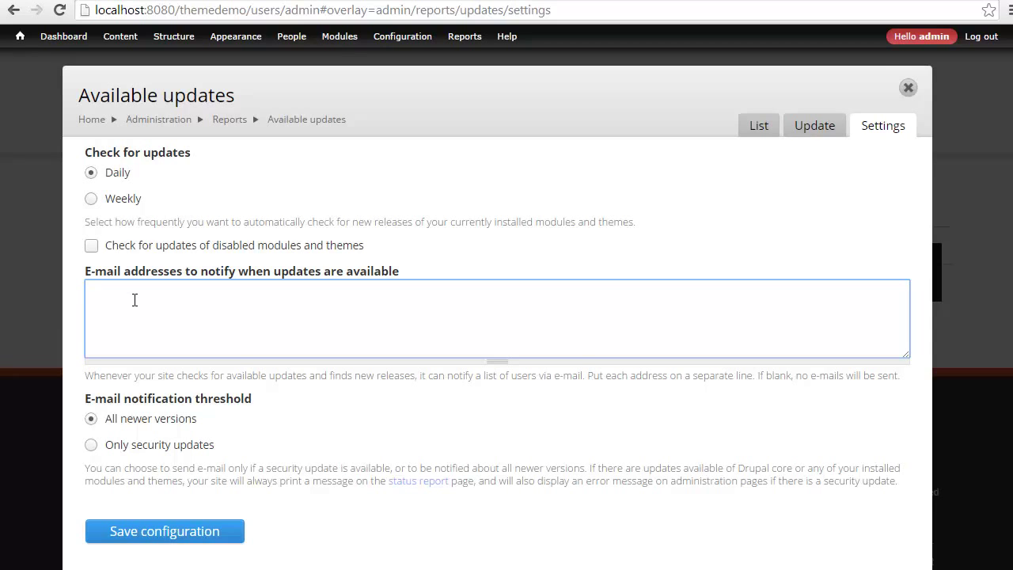
left_click(907, 87)
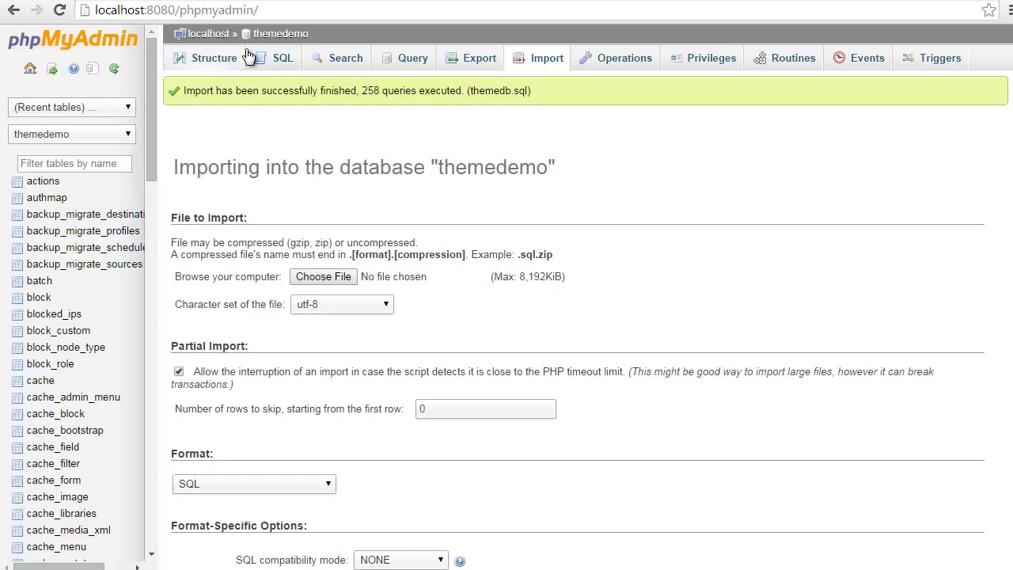
Check all 104 tables in the themedemo database and drop them with confirmation.
left_click(271, 34)
scroll(290, 181, "down", 20)
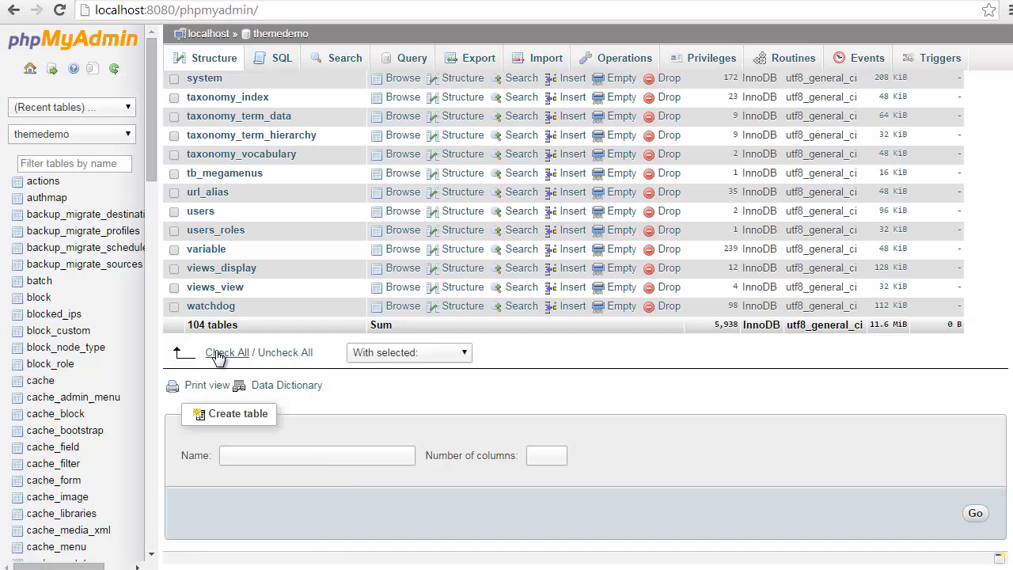
left_click(225, 352)
left_click(366, 354)
left_click(378, 418)
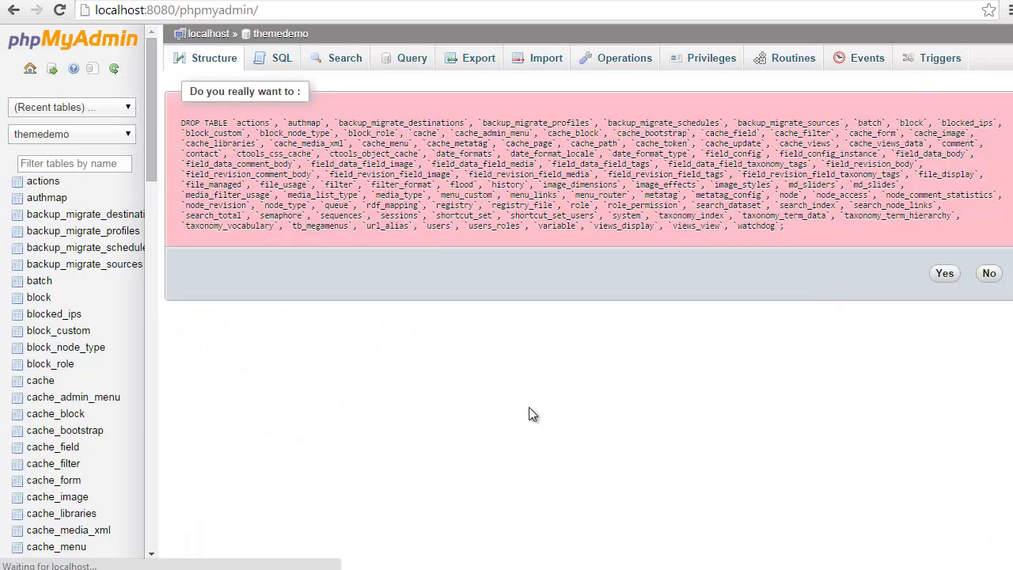
left_click(942, 273)
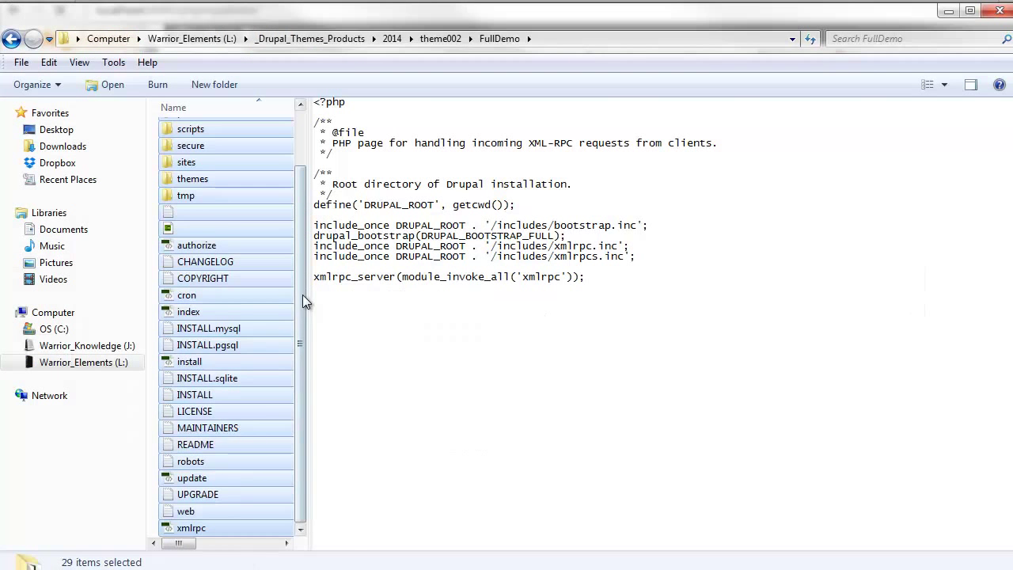
Browse from the FullDemo files into secure > backup_migrate, then minimize Windows Explorer.
left_click_drag(302, 294, 286, 201)
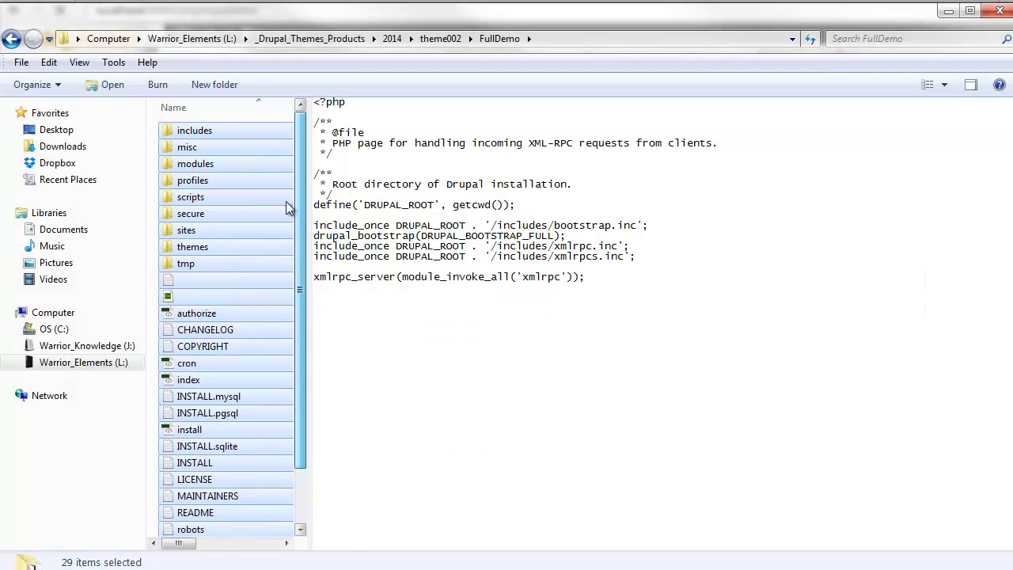
left_click(233, 198)
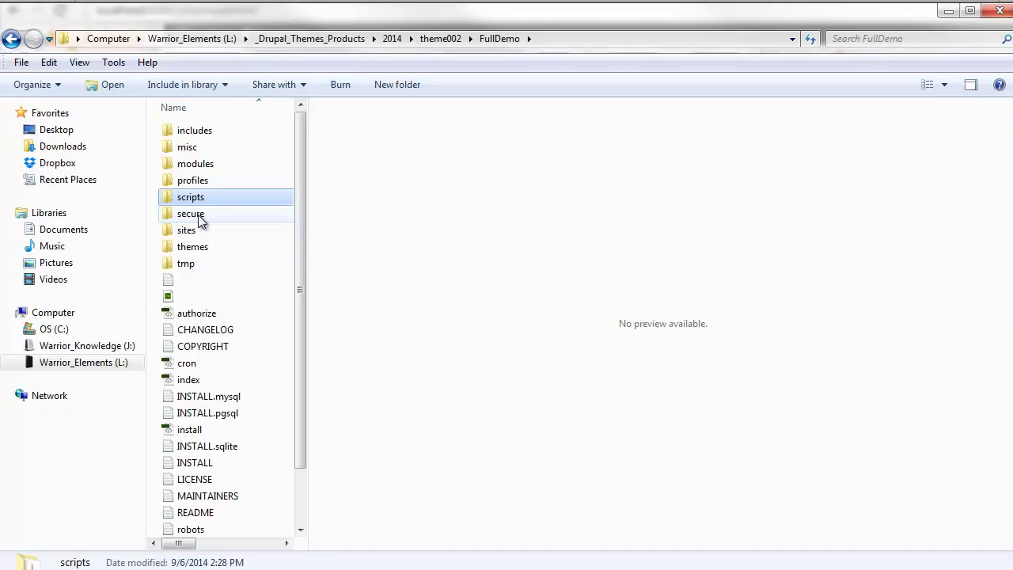
double_click(198, 217)
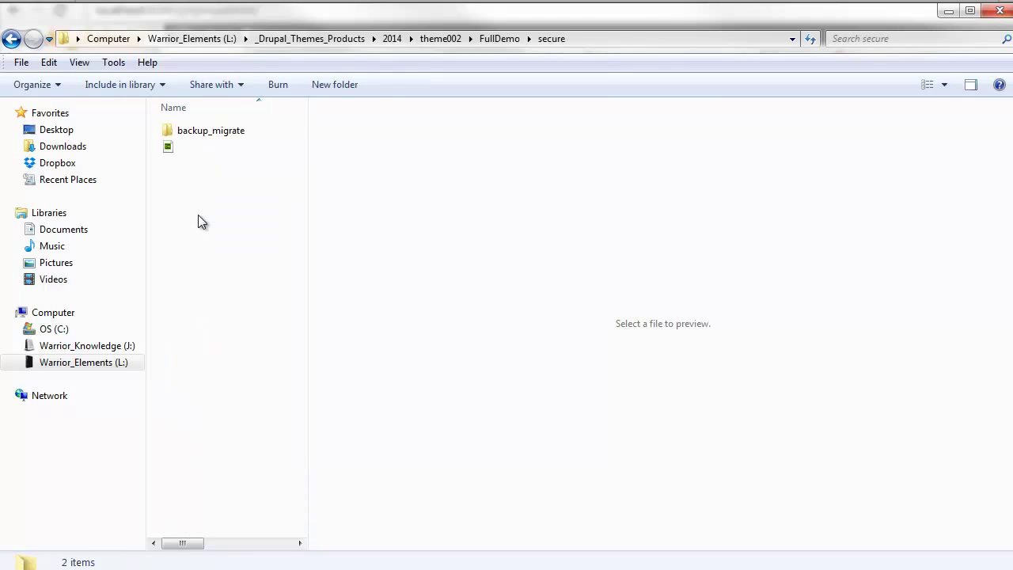
double_click(203, 133)
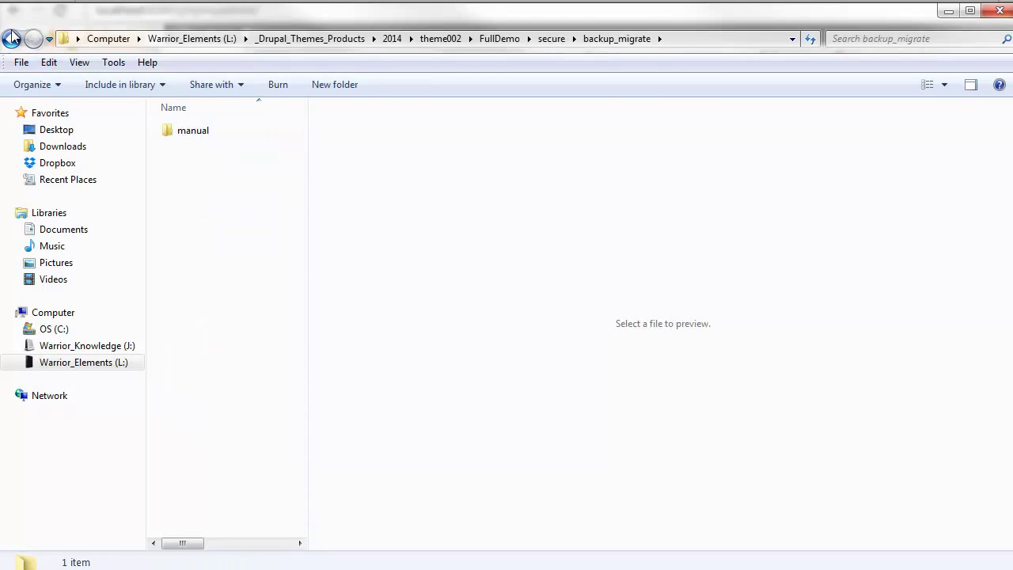
left_click(948, 11)
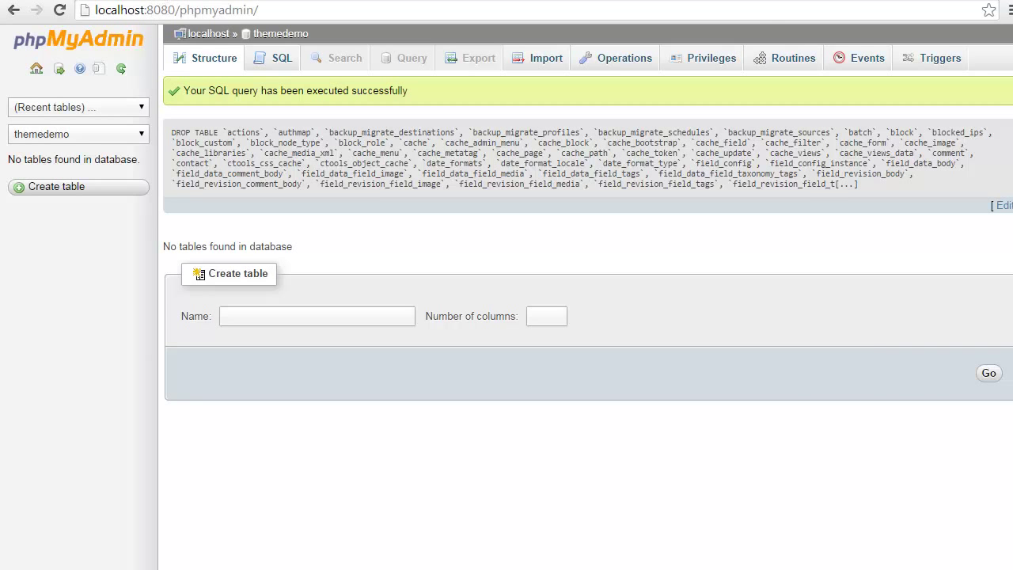
Accept reloading the externally modified settings files in Dreamweaver and select default.settings.php and the themedemo folder.
key("alt+Tab")
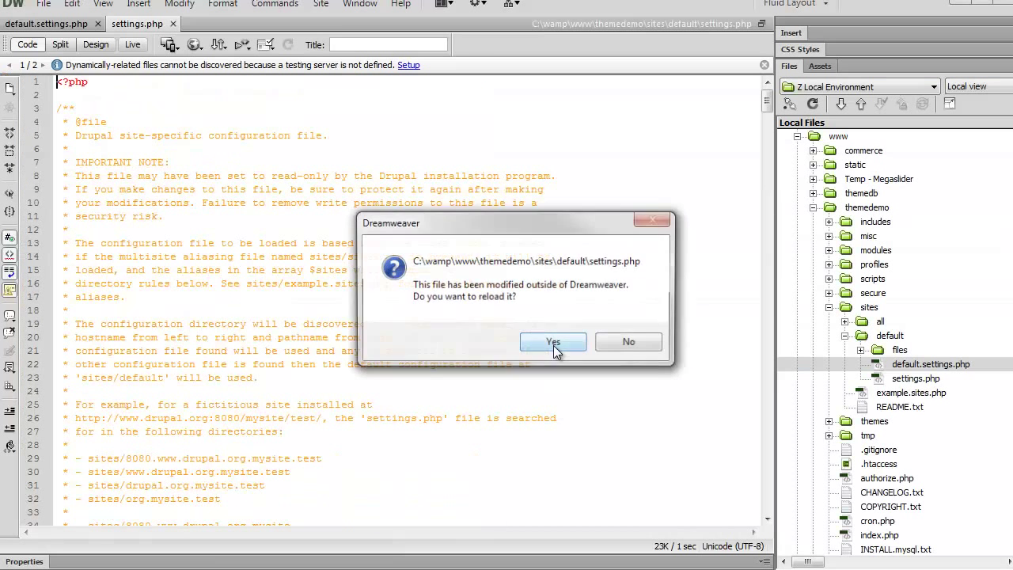
left_click(553, 345)
left_click(558, 348)
left_click(931, 365)
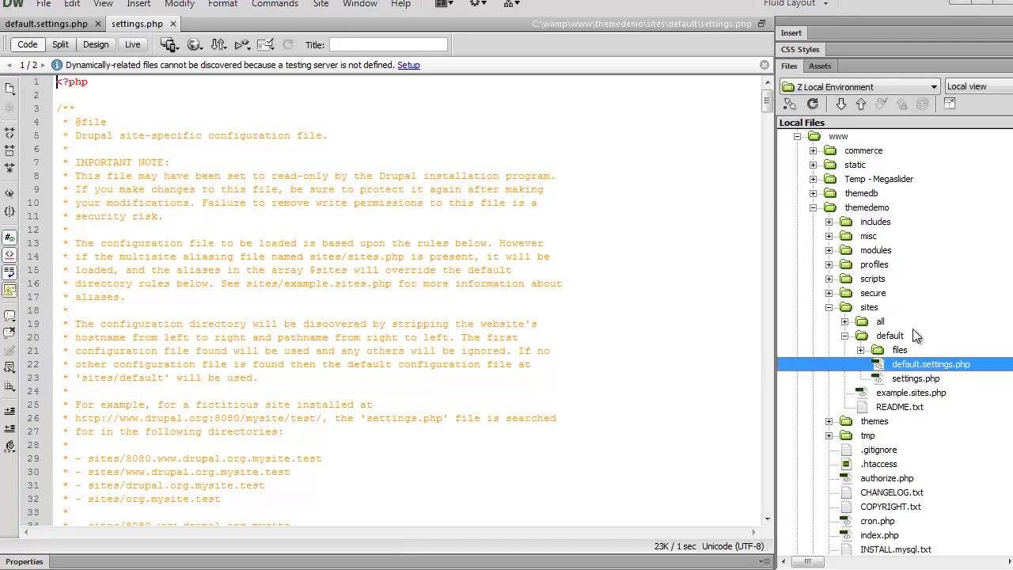
left_click(869, 209)
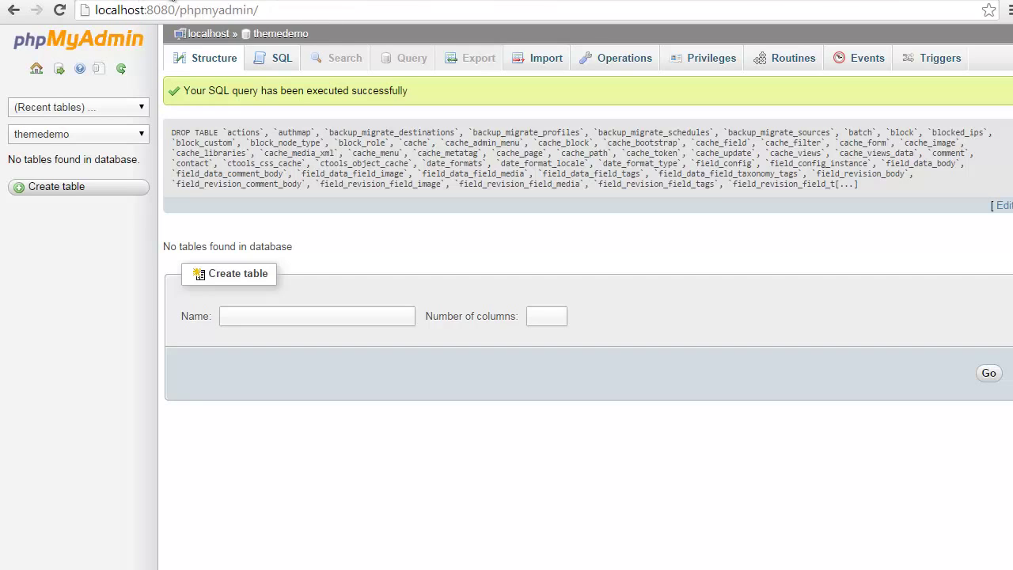
Load localhost/themedemo/install.php in a new browser tab.
key("ctrl+t")
type("k")
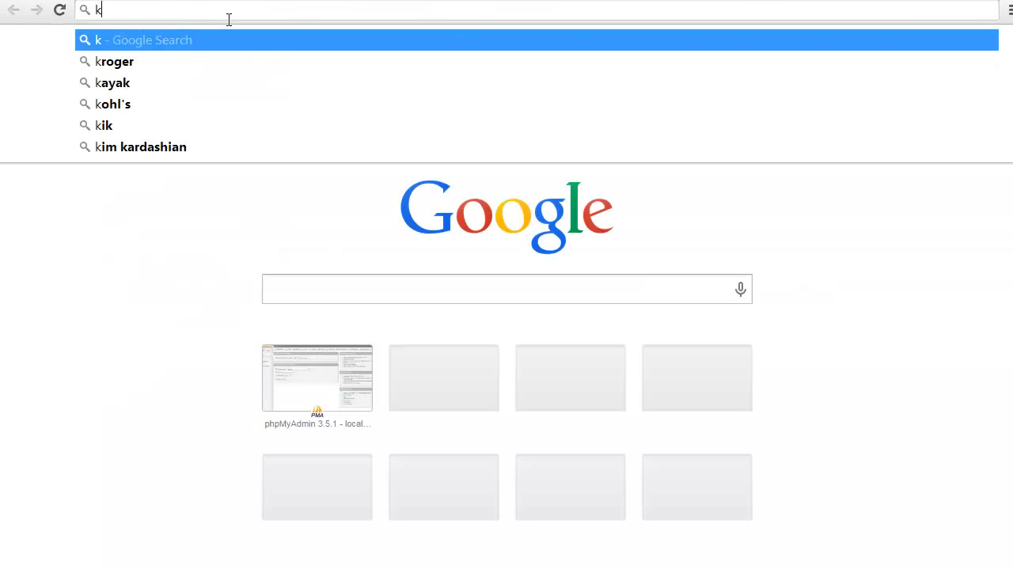
key("BackSpace")
type("local")
key("Right")
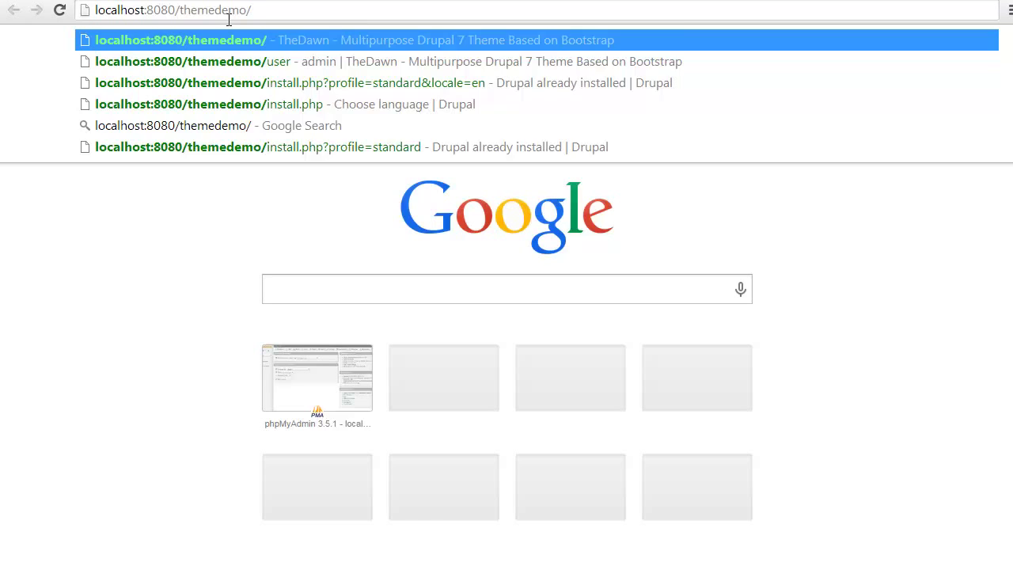
type("install.p")
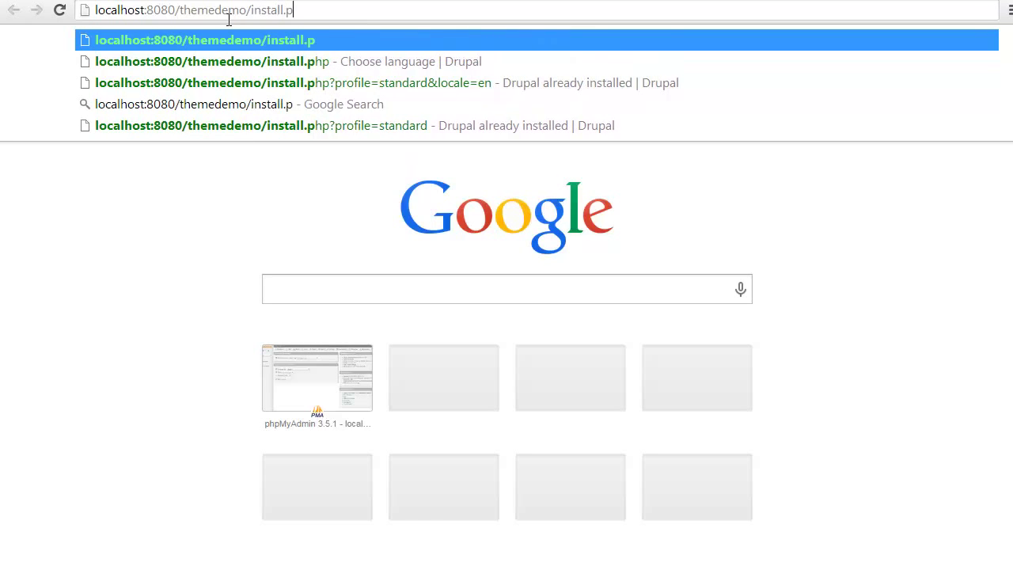
type("hp")
key("Return")
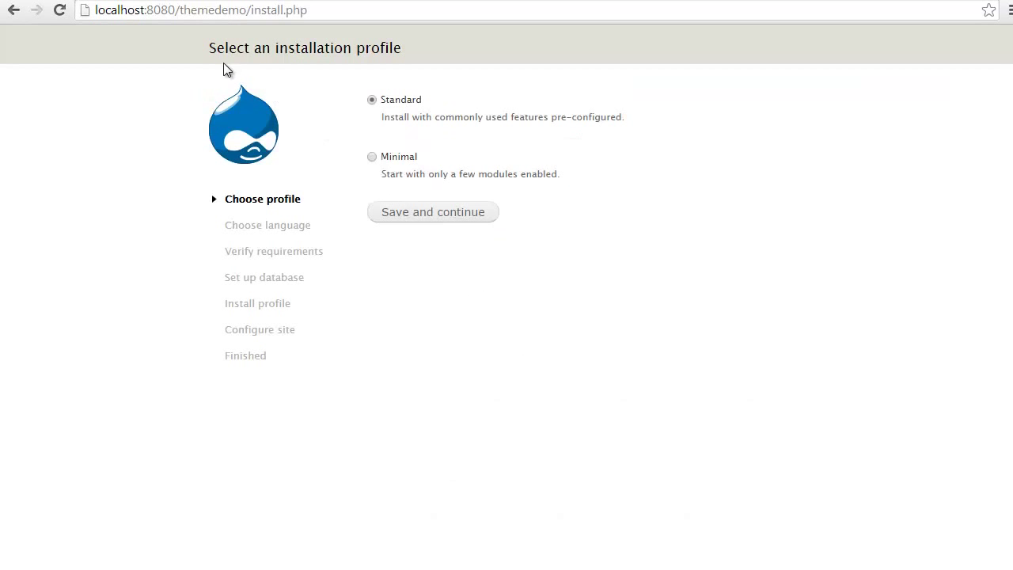
Continue with the Standard profile and English to start the Drupal installation.
left_click_drag(216, 48, 419, 56)
left_click(420, 213)
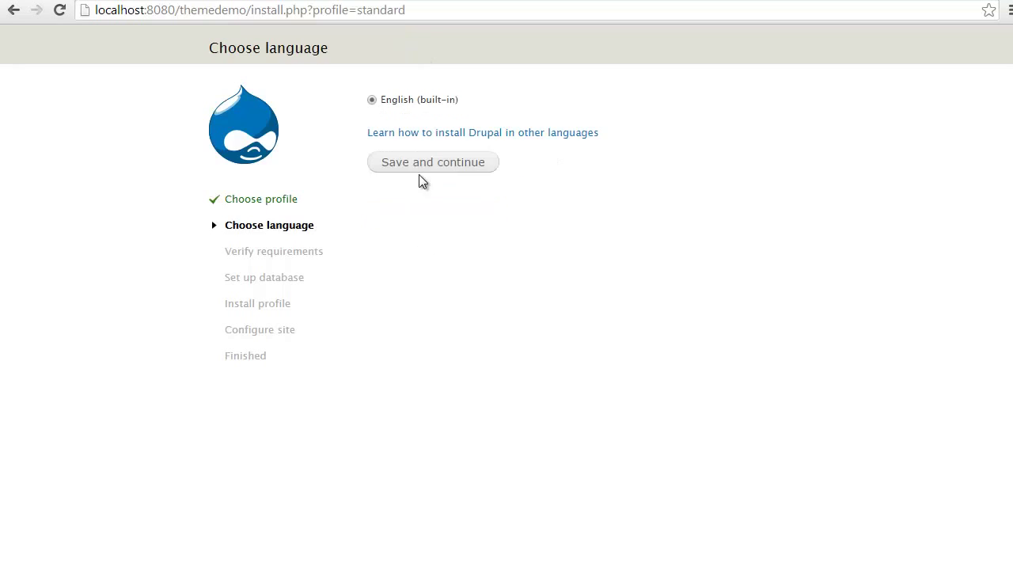
left_click(423, 162)
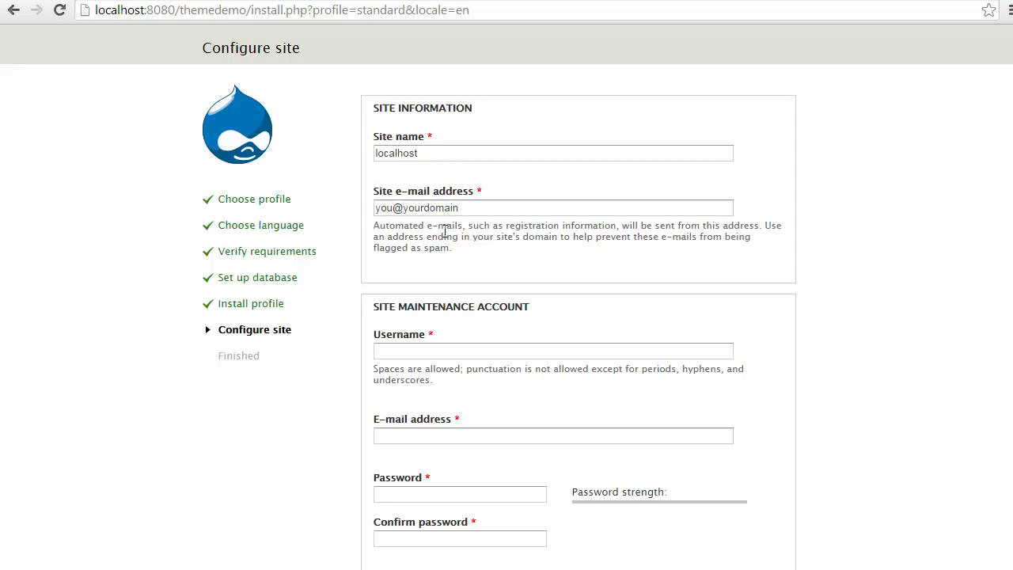
Enter the site e-mail, maintenance username admin, and the account password twice.
double_click(499, 206)
left_click(495, 222)
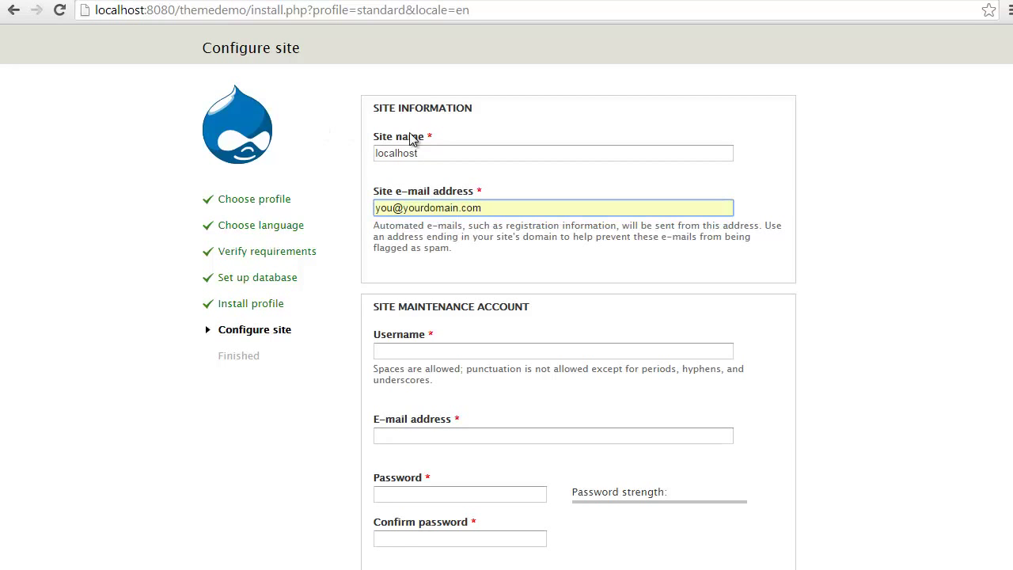
left_click(418, 351)
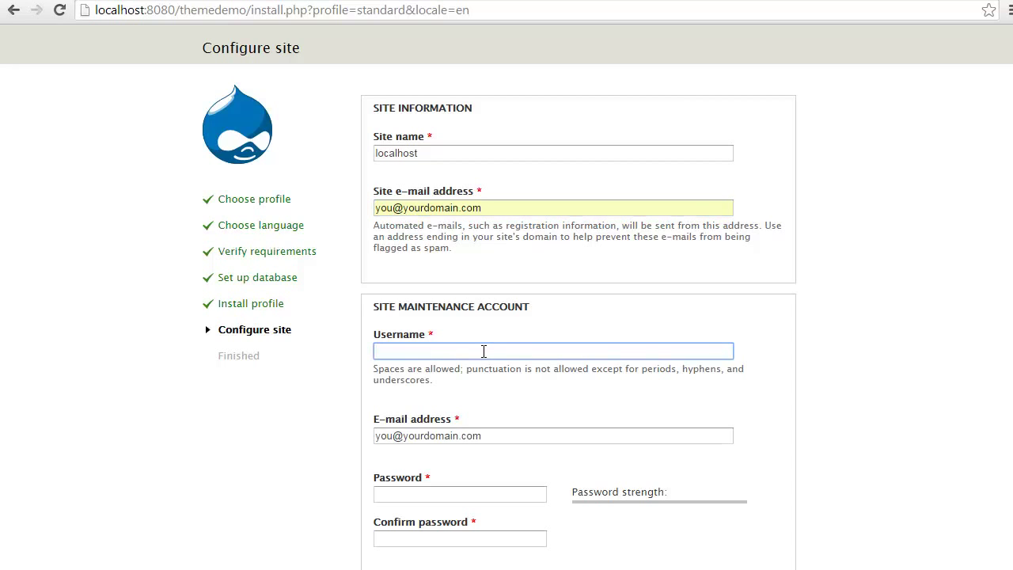
type("admin")
key("Tab")
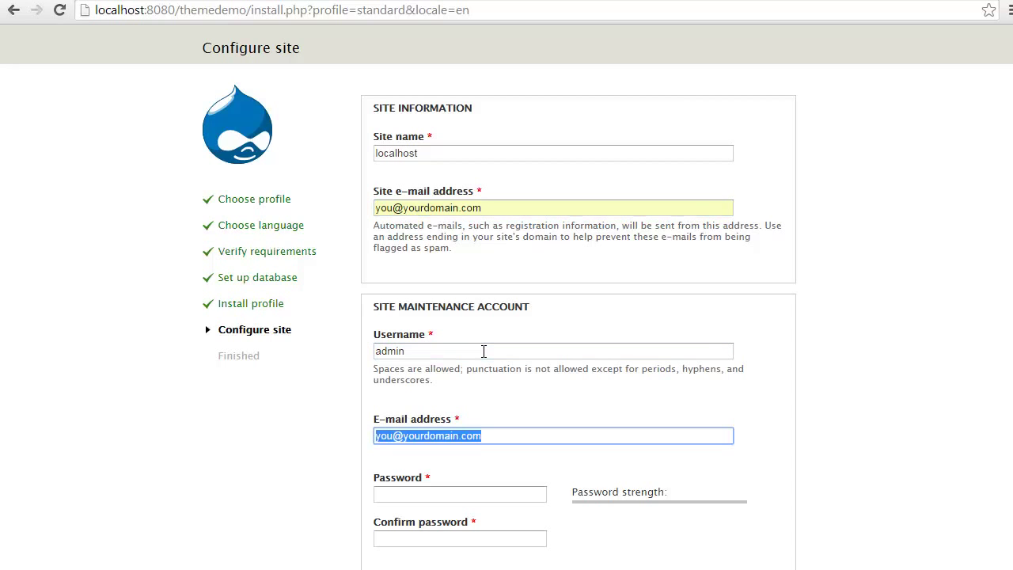
key("Tab")
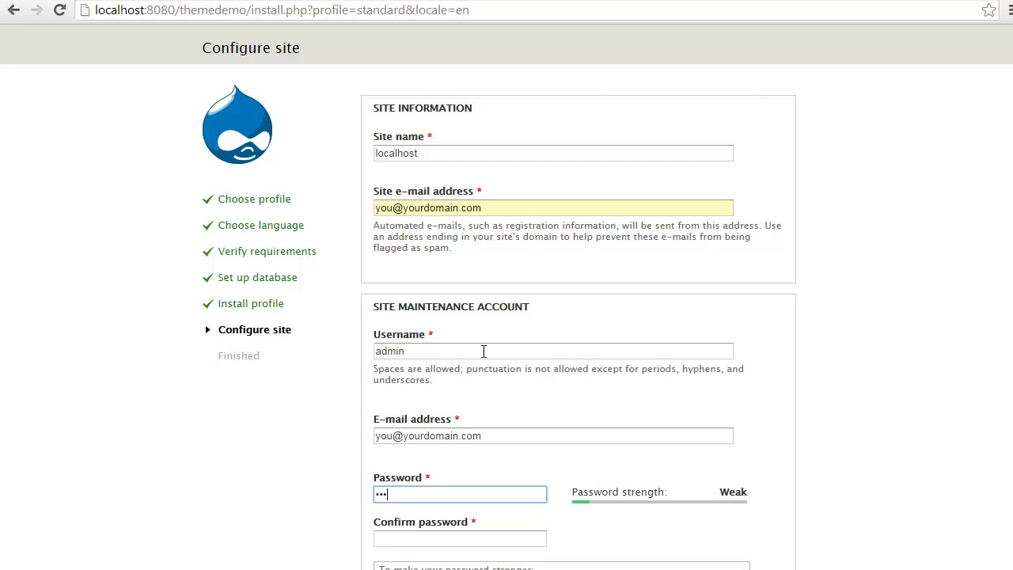
type("1")
key("Tab")
type("ad")
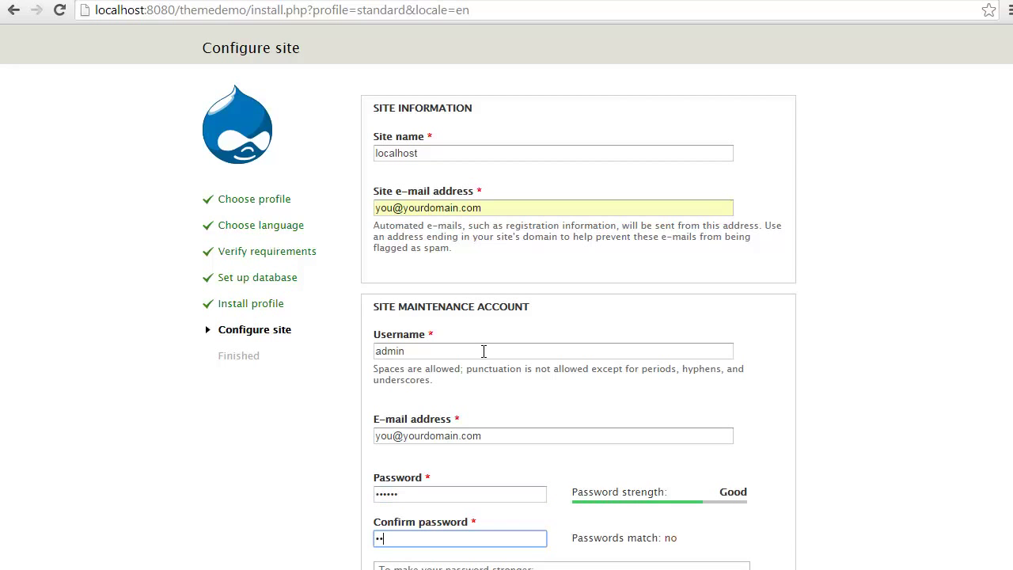
type("min1")
Set the default country to United States and submit the site configuration.
scroll(483, 350, "down", 5)
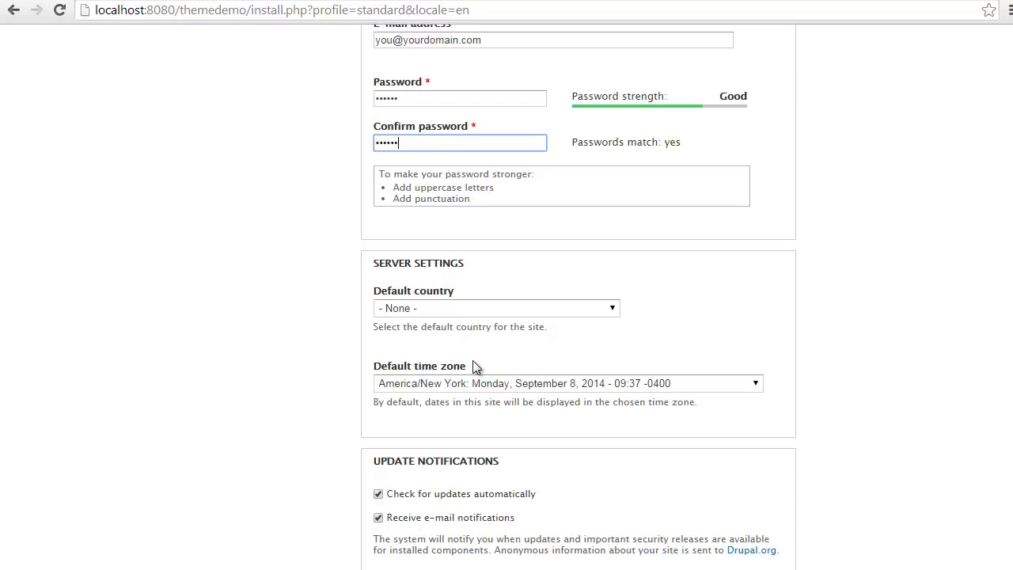
key("Tab")
type("un")
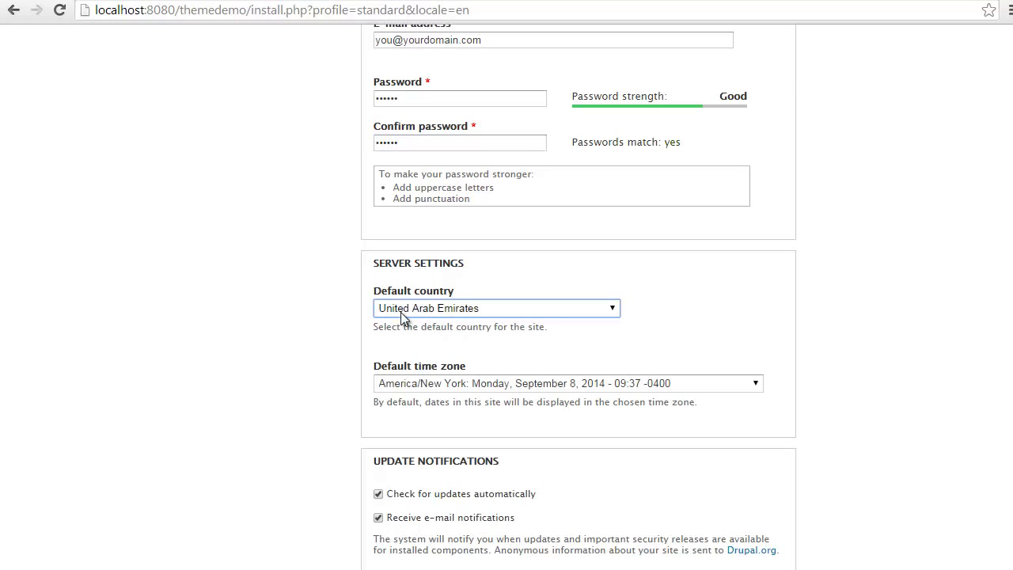
key("Down")
key("Down")
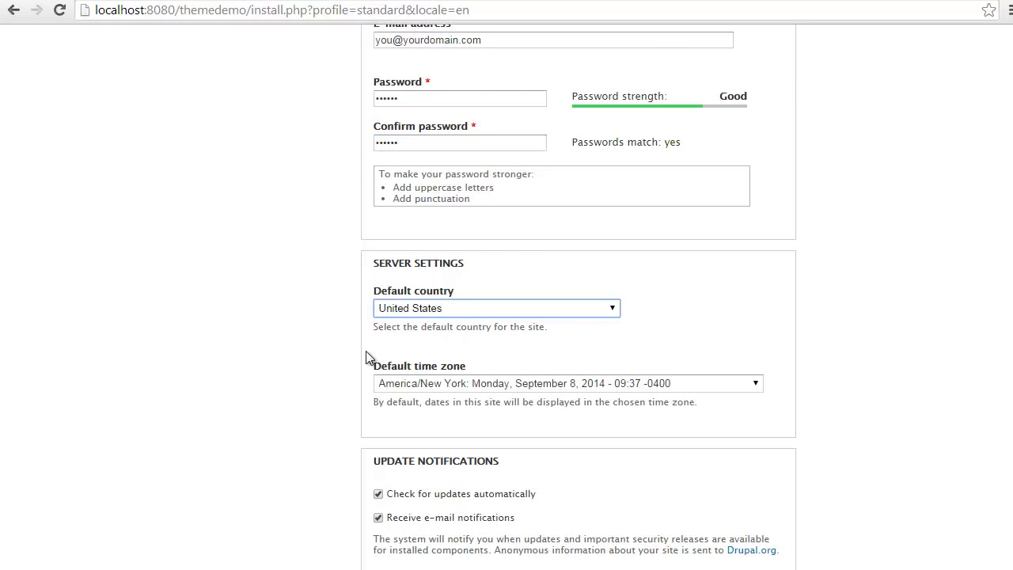
scroll(348, 388, "down", 1)
left_click(420, 520)
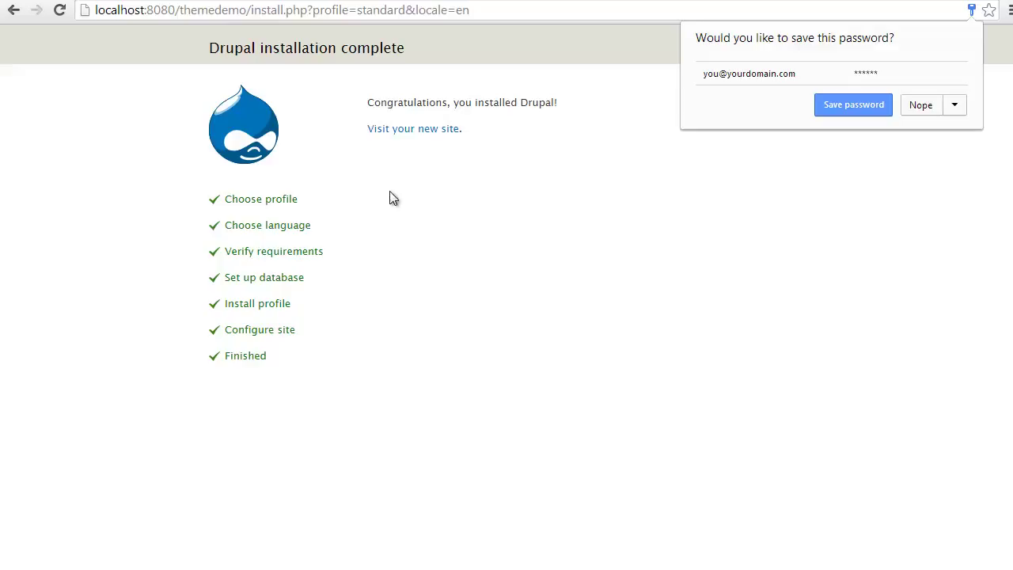
From the new site's Modules page, tick Backup and Migrate and save the configuration.
left_click(408, 129)
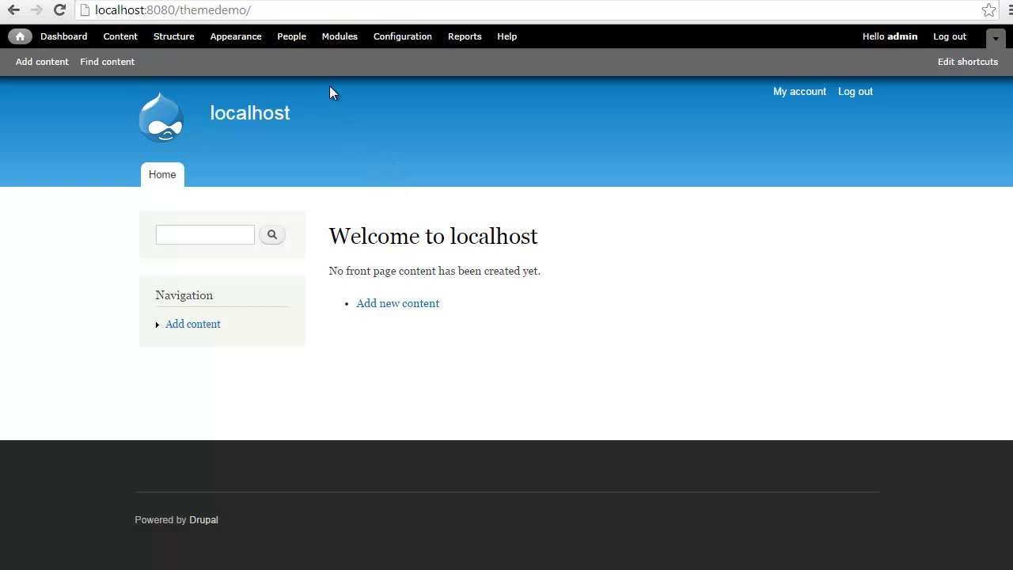
left_click(336, 38)
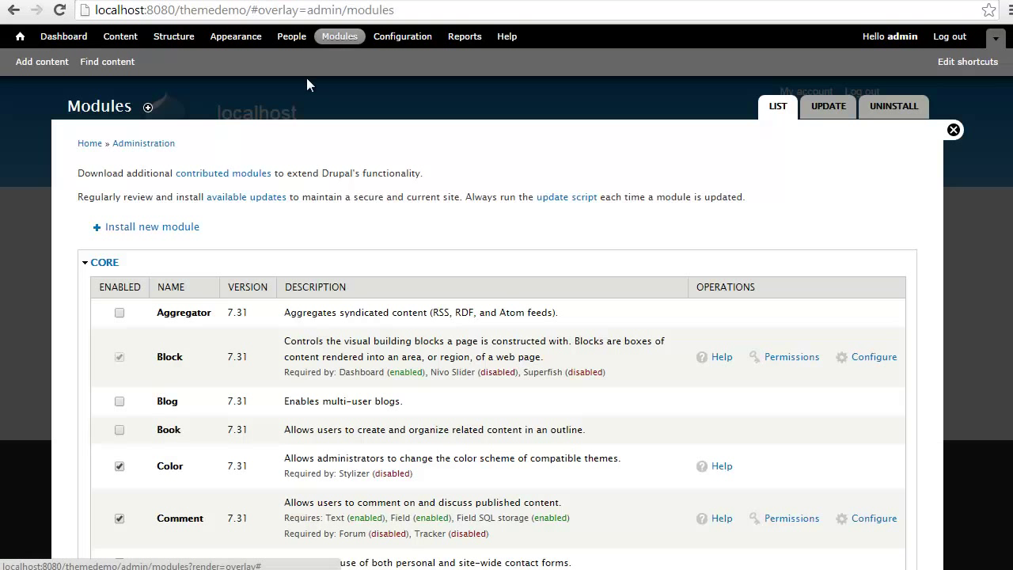
key("ctrl+f")
type("backu")
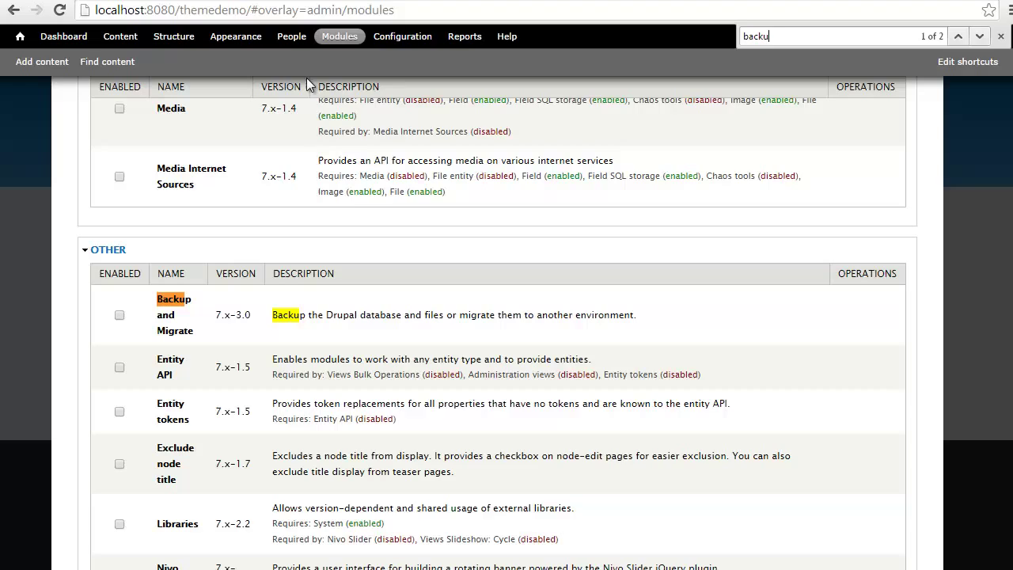
type("p")
left_click(120, 314)
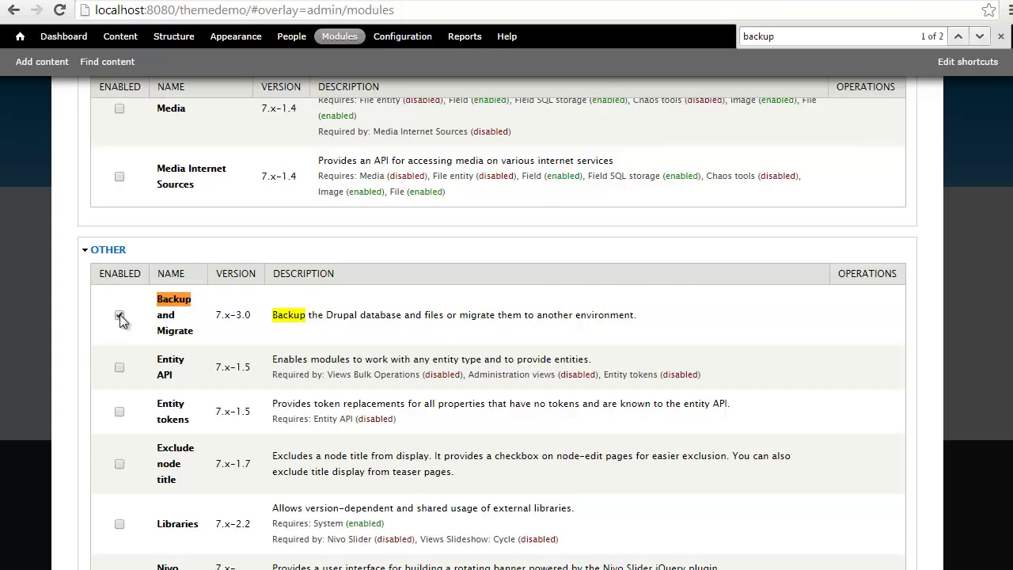
scroll(70, 336, "down", 20)
left_click(133, 501)
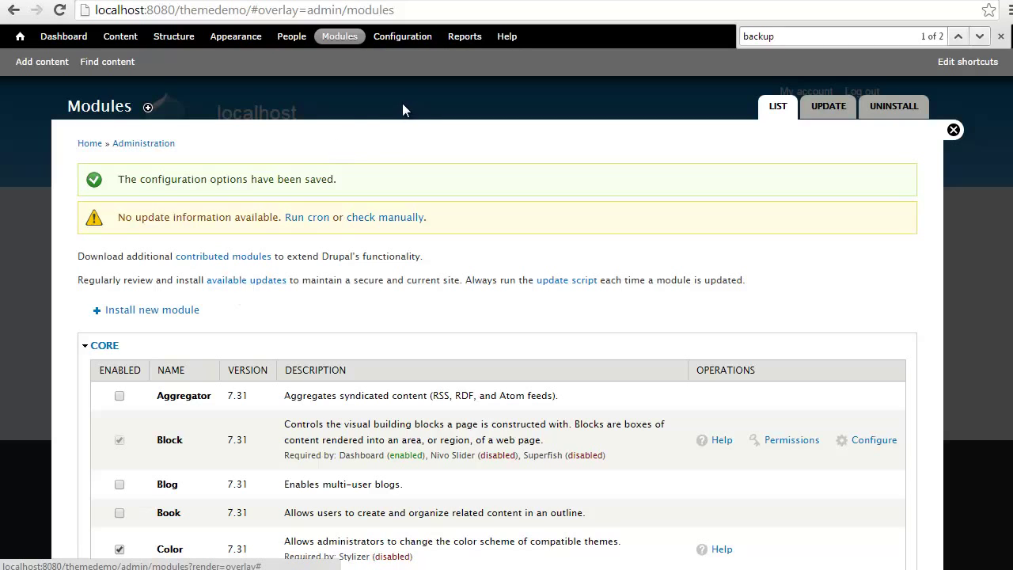
In Configuration > File system, set private path 'secure' and temporary directory 'tmp', then save.
left_click(394, 38)
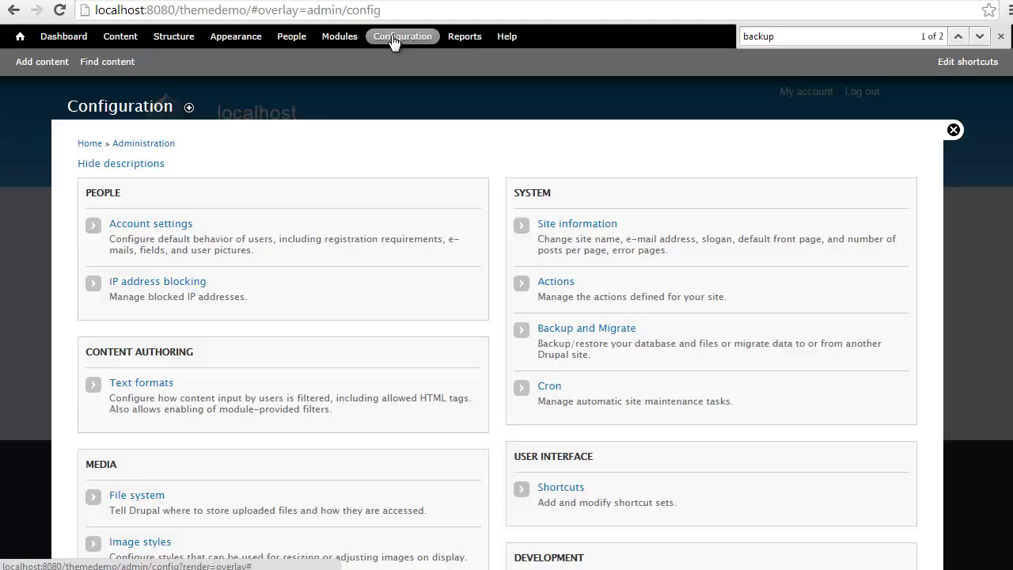
scroll(324, 132, "down", 3)
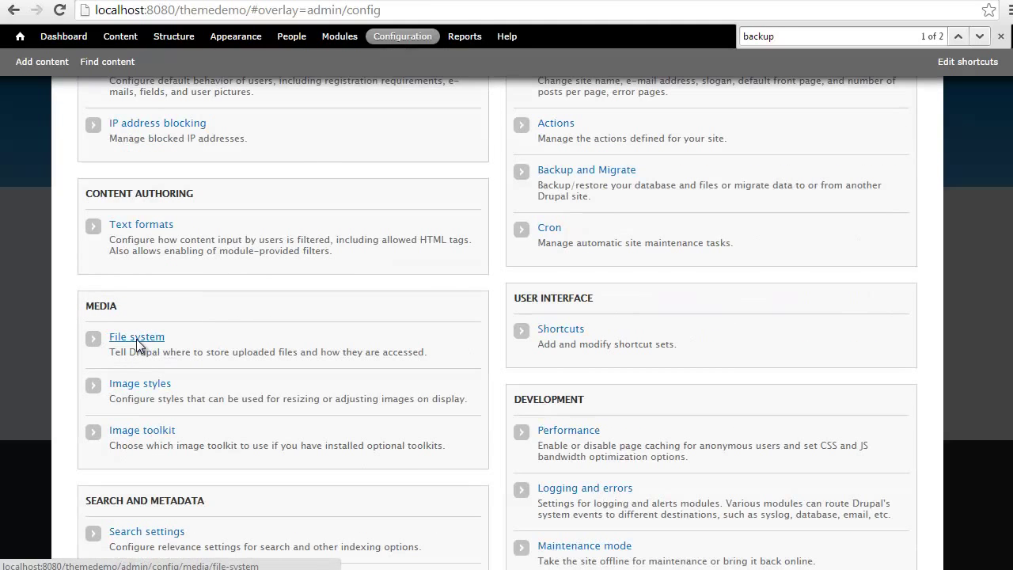
left_click(140, 339)
left_click(133, 273)
type("sec")
left_click(125, 286)
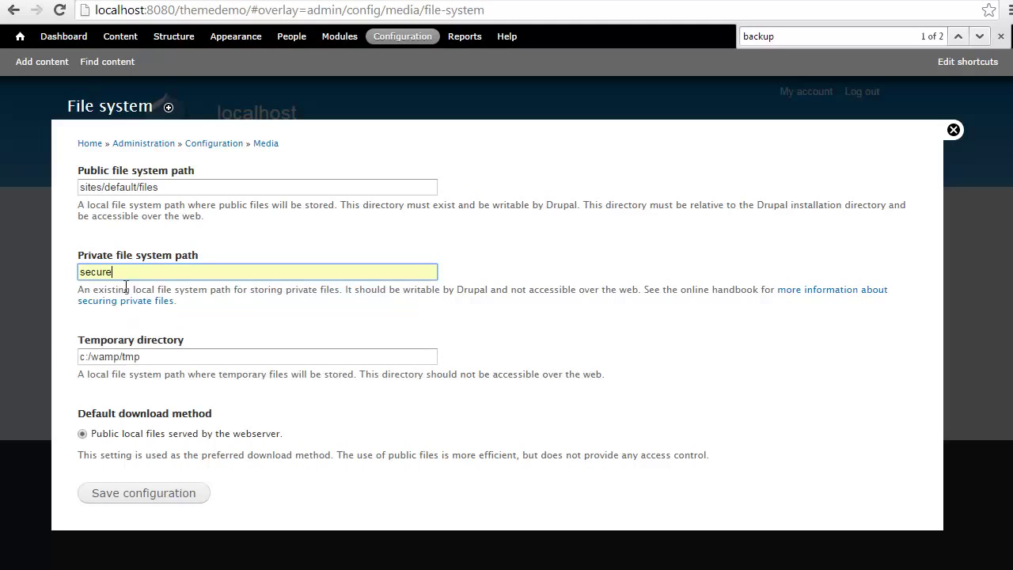
left_click_drag(146, 357, 33, 349)
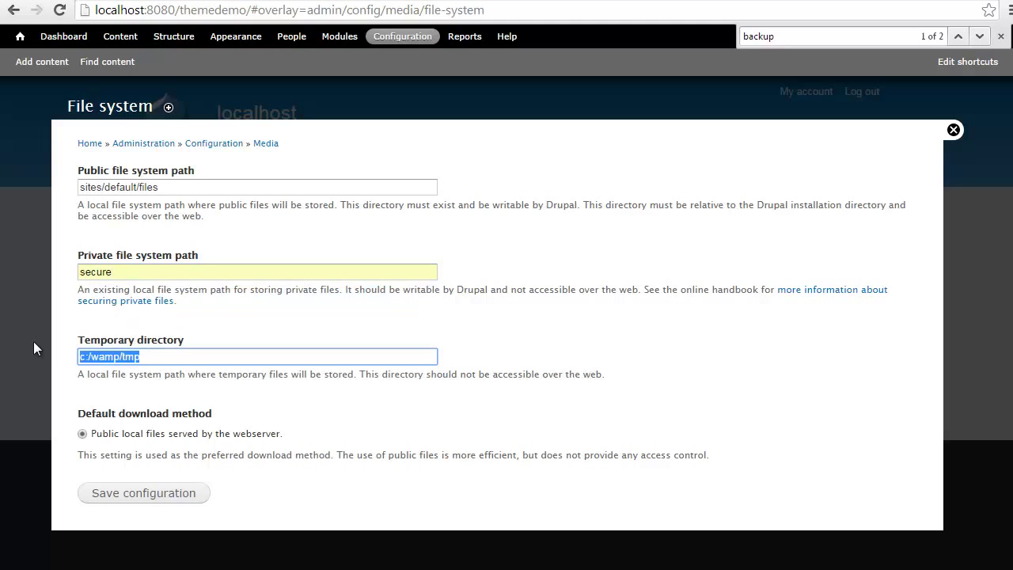
type("tmp")
left_click(52, 360)
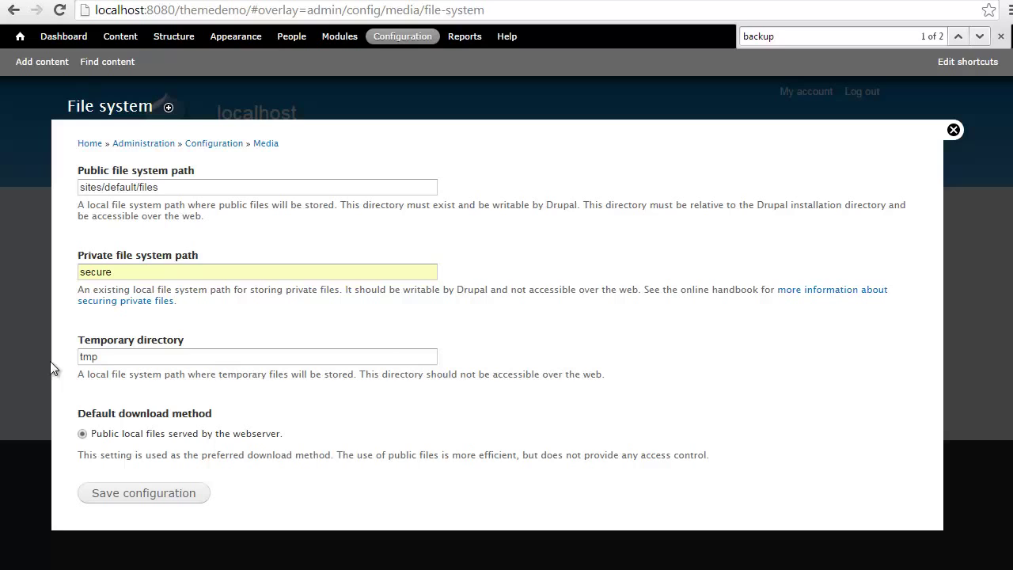
left_click(138, 495)
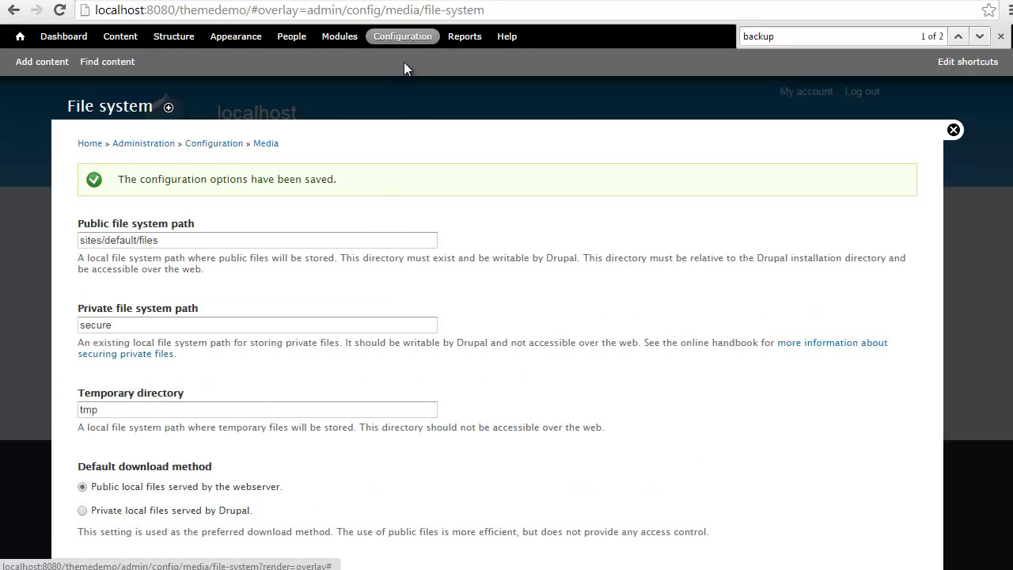
Restore the TheDawn restore-point backup from Backup and Migrate's Saved Backups into the Default Database.
left_click(403, 36)
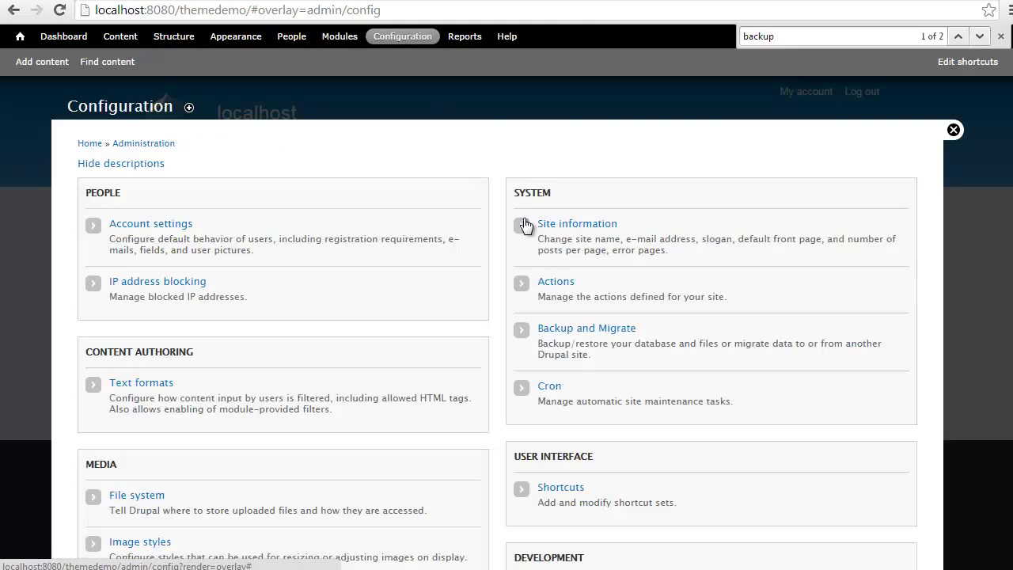
left_click(583, 330)
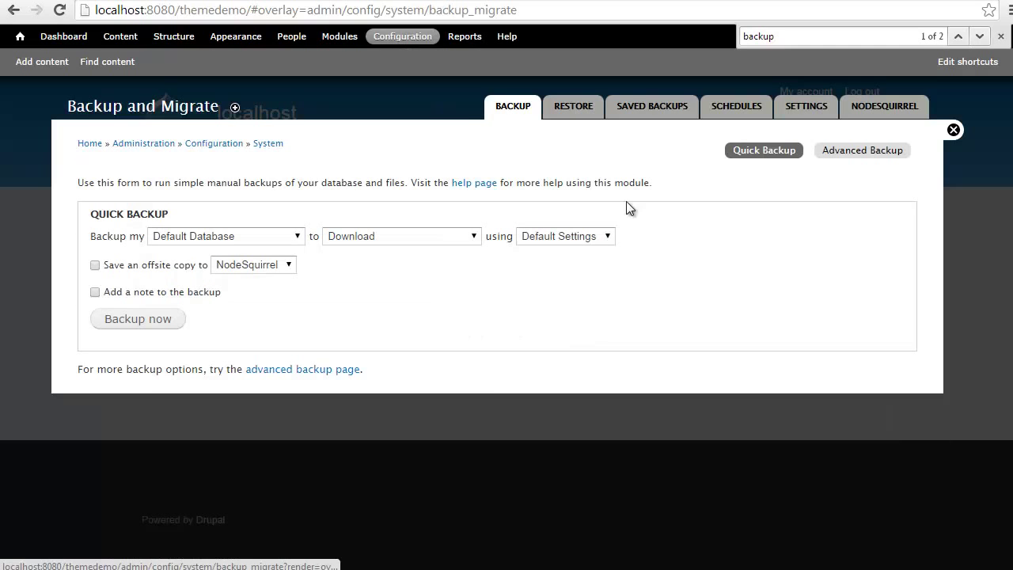
left_click(641, 105)
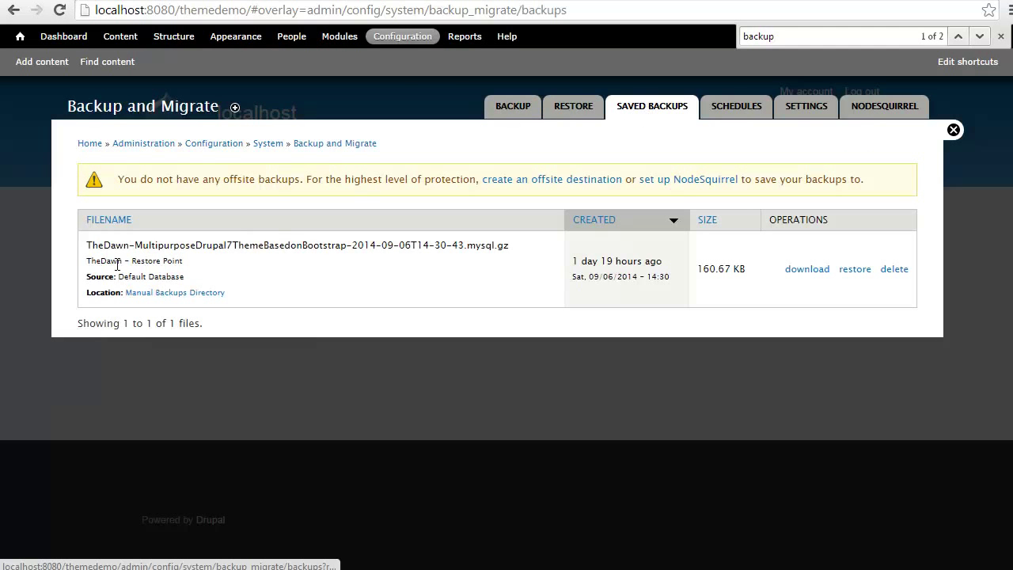
left_click_drag(88, 248, 187, 274)
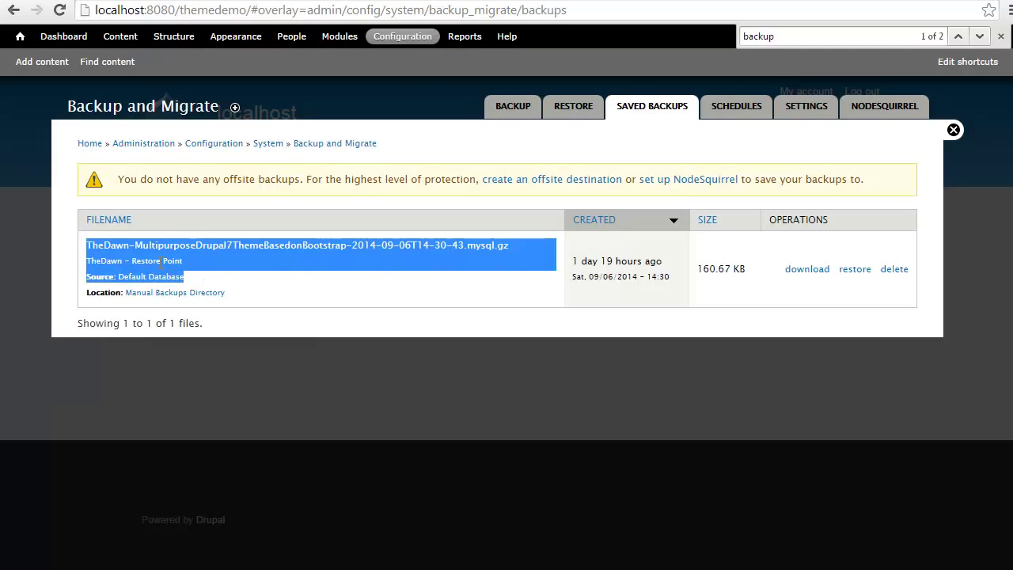
left_click_drag(87, 261, 173, 261)
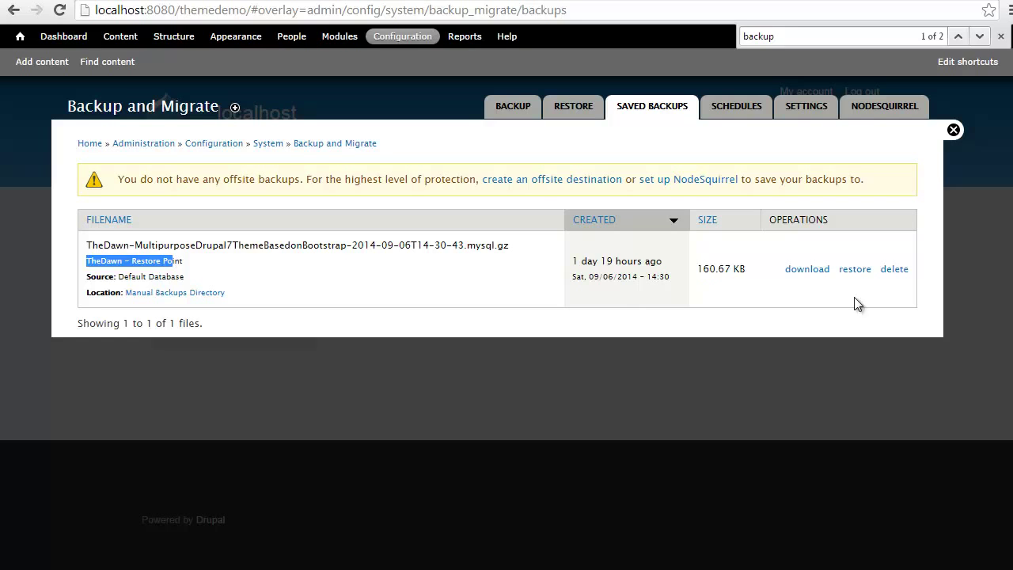
left_click(857, 273)
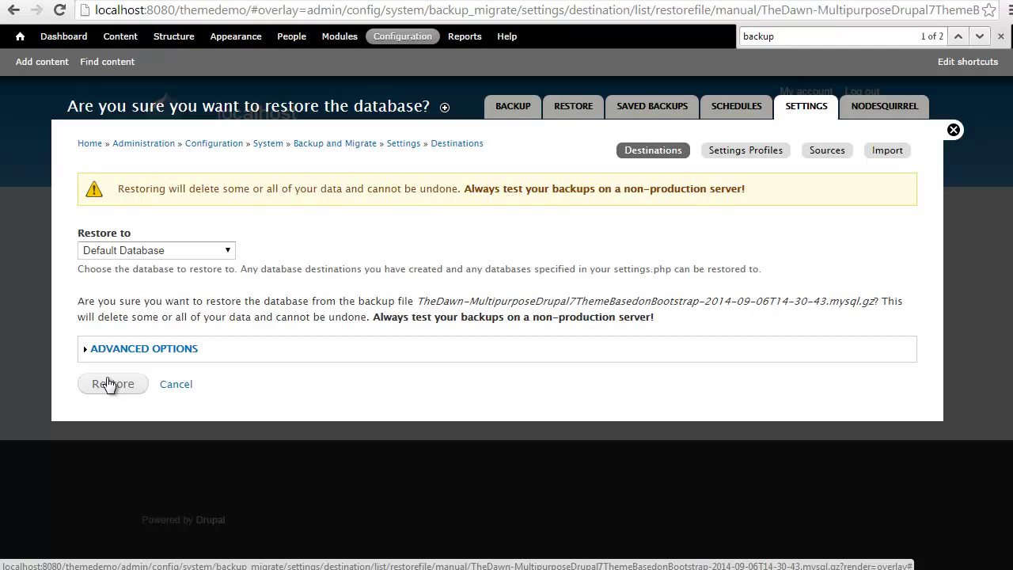
left_click(111, 383)
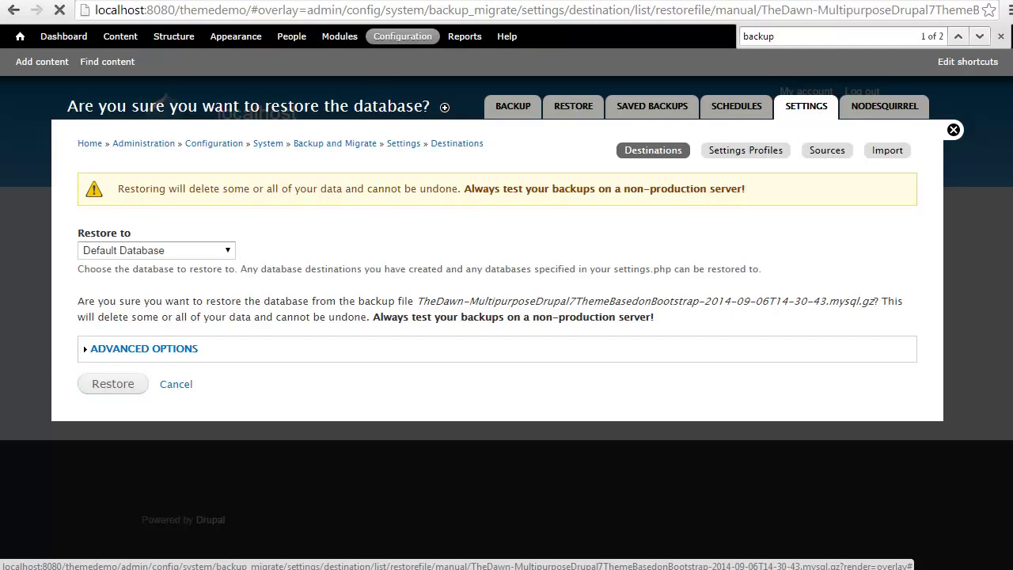